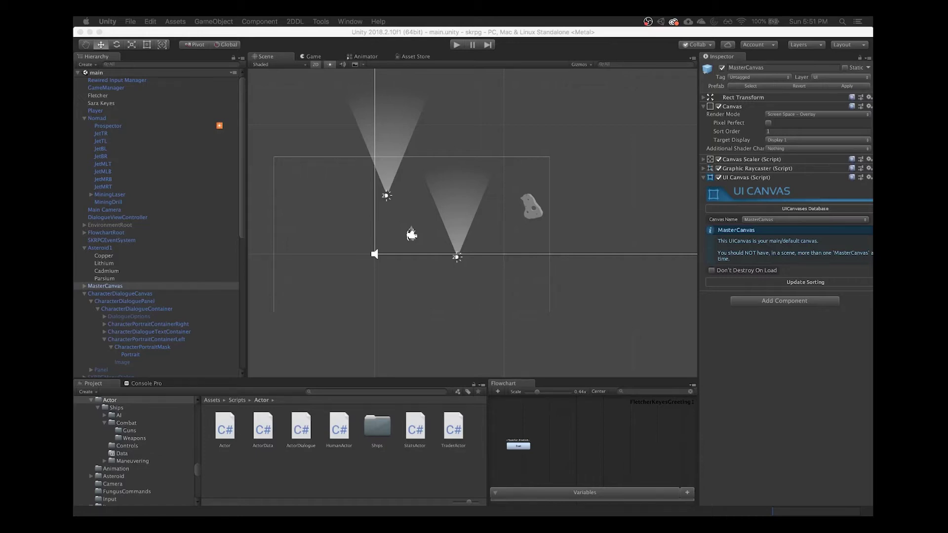
click(527, 447)
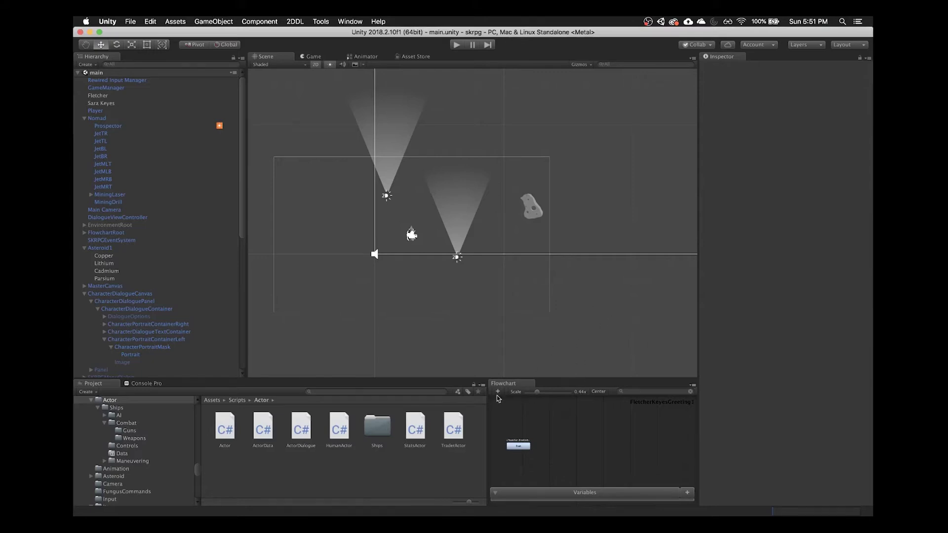
key(alt+space)
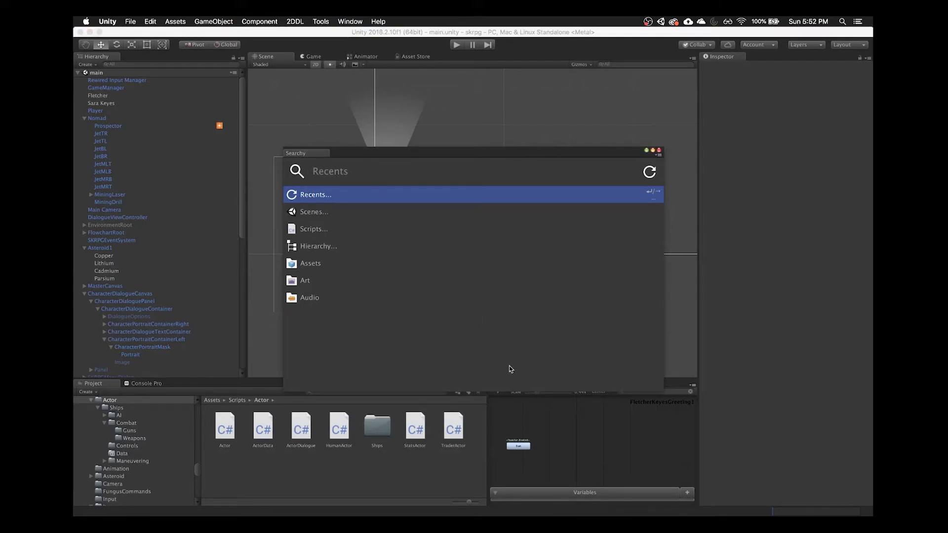
drag(394, 155, 390, 149)
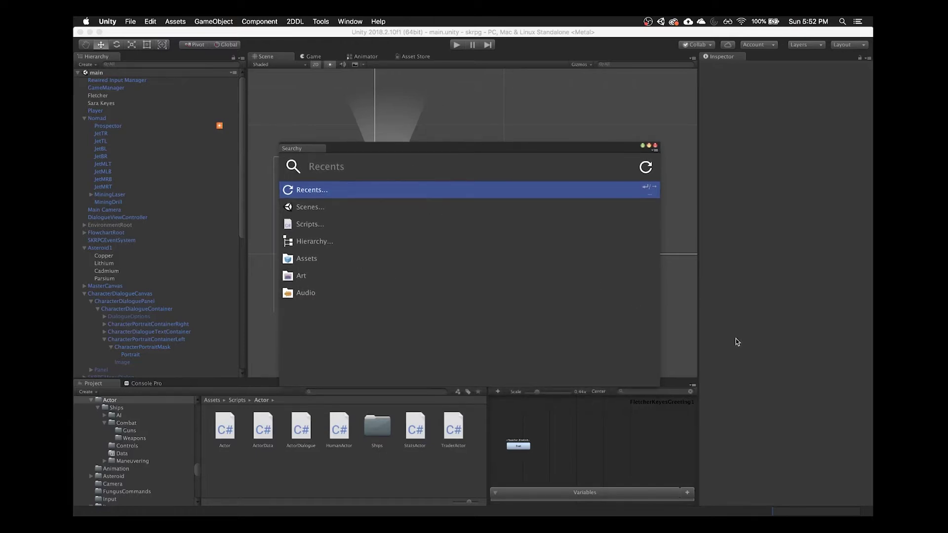
key(Escape)
Open the Searchy search window and search the project for ArriveAtClick.
key(super+space)
text(kjsdnfg;lk)
key(super+a)
key(BackSpace)
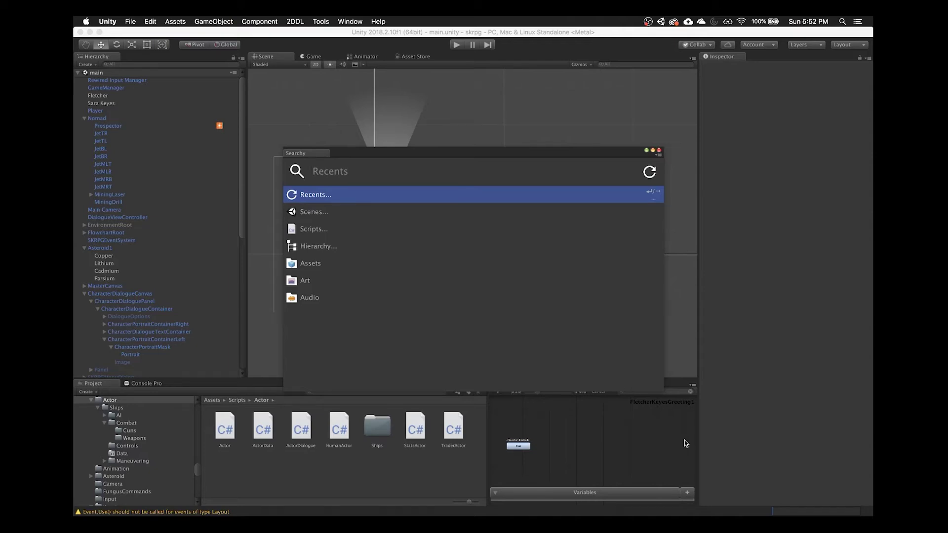
text(Arrive)
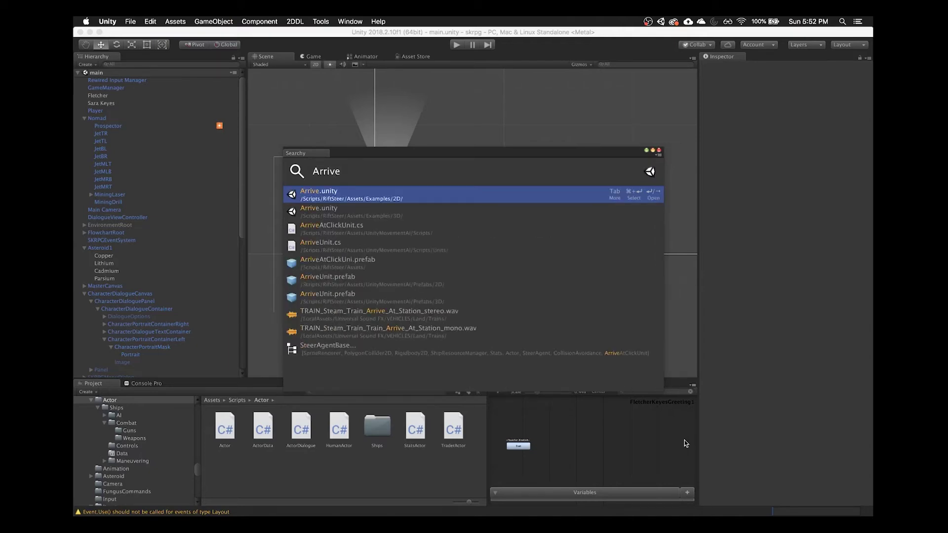
text(AtClick)
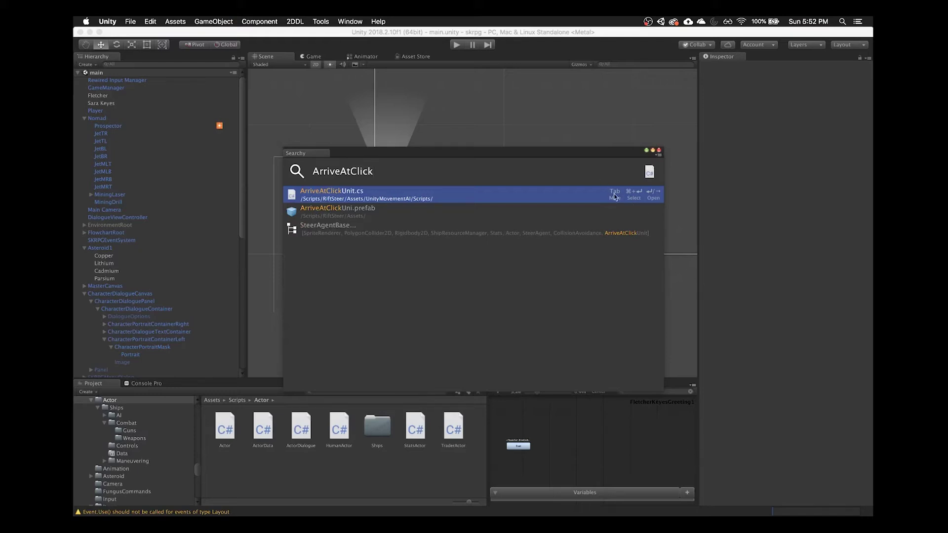
List the extra actions available for ArriveAtClickUnit.cs and browse through them.
key(Tab)
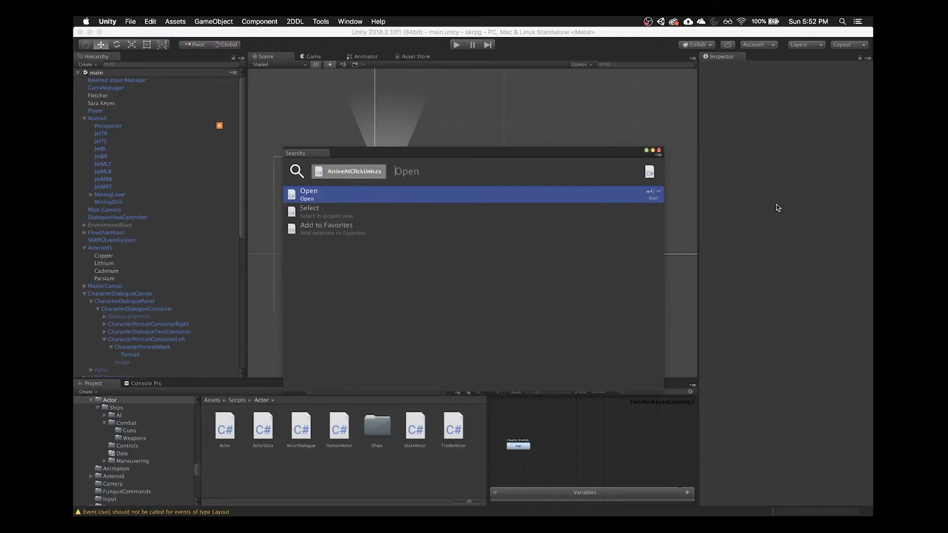
key(Down)
key(Up)
key(Up)
key(Up)
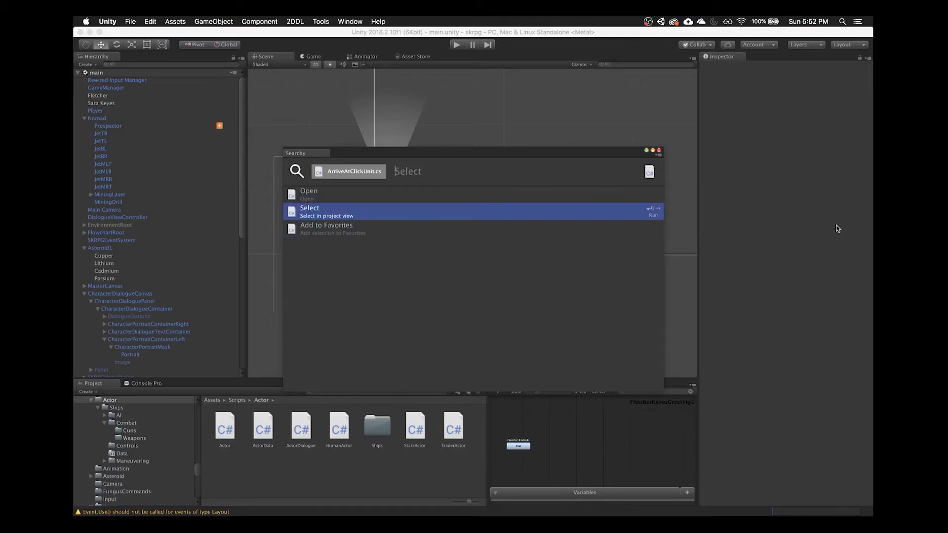
Reopen Searchy with the ArriveAtClick search and review the actions for ArriveAtClickUnit.cs again.
key(Escape)
key(alt+space)
key(BackSpace)
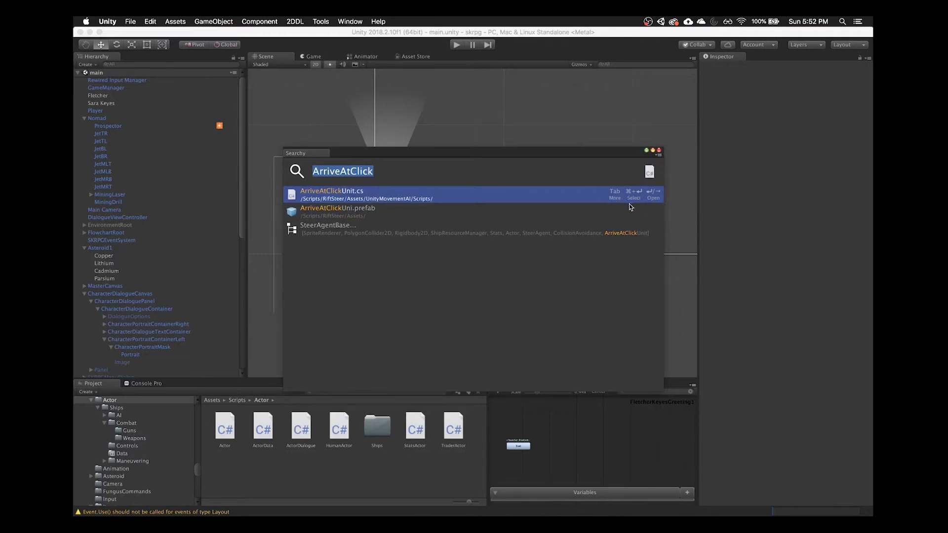
key(Tab)
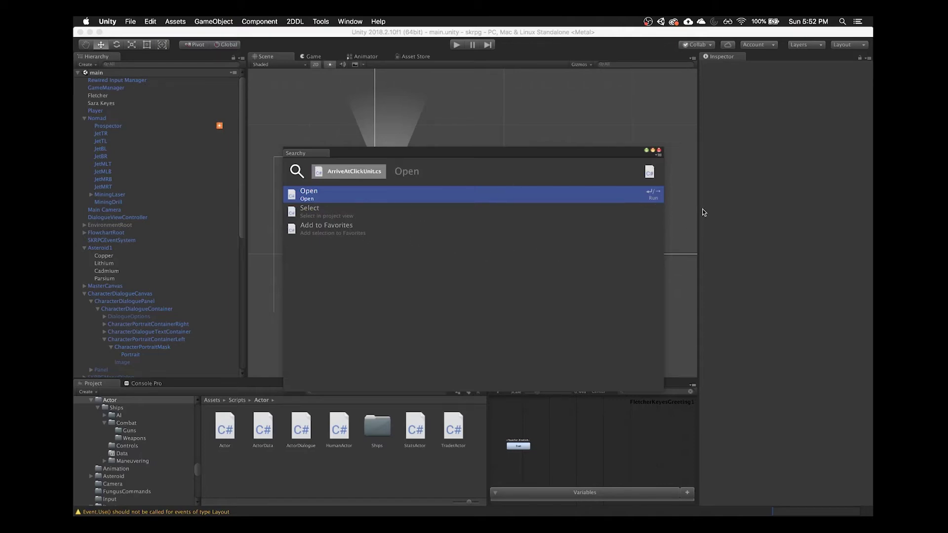
key(Escape)
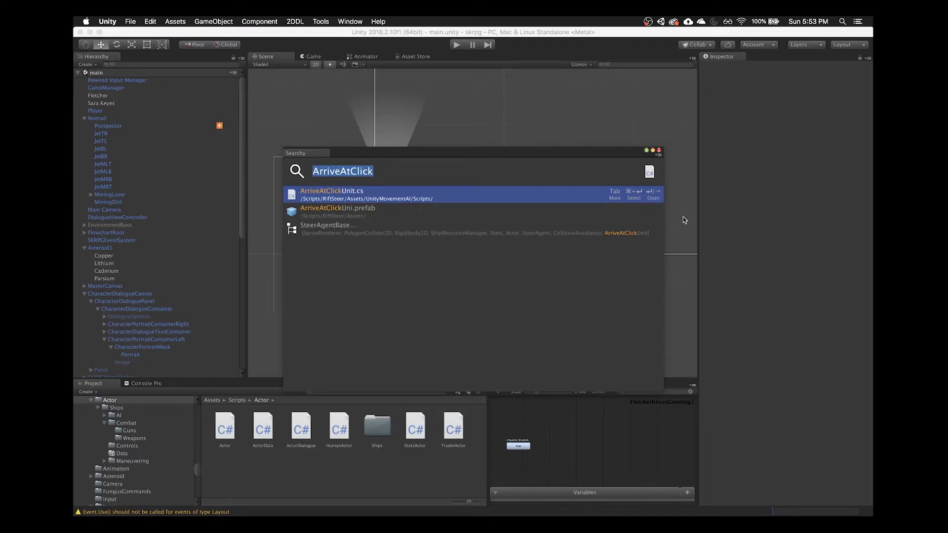
Select ArriveAtClickUnit.cs in the project from the Searchy results and open the script in JetBrains Rider.
key(super+Return)
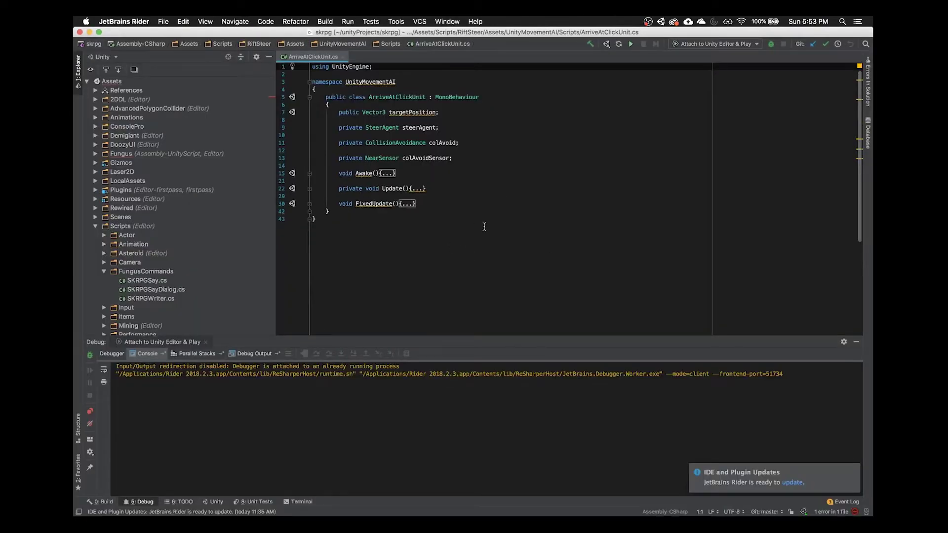
key(super+Tab)
key(super+t)
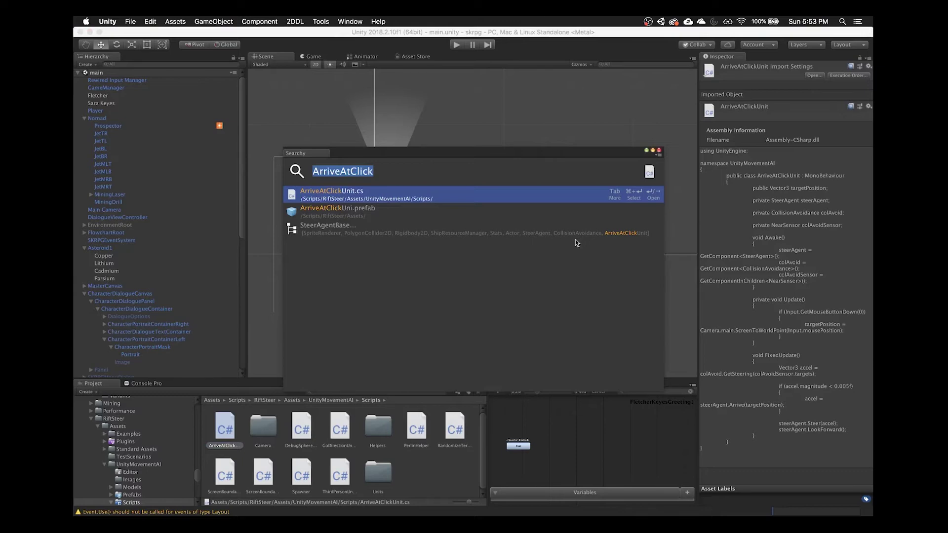
key(Return)
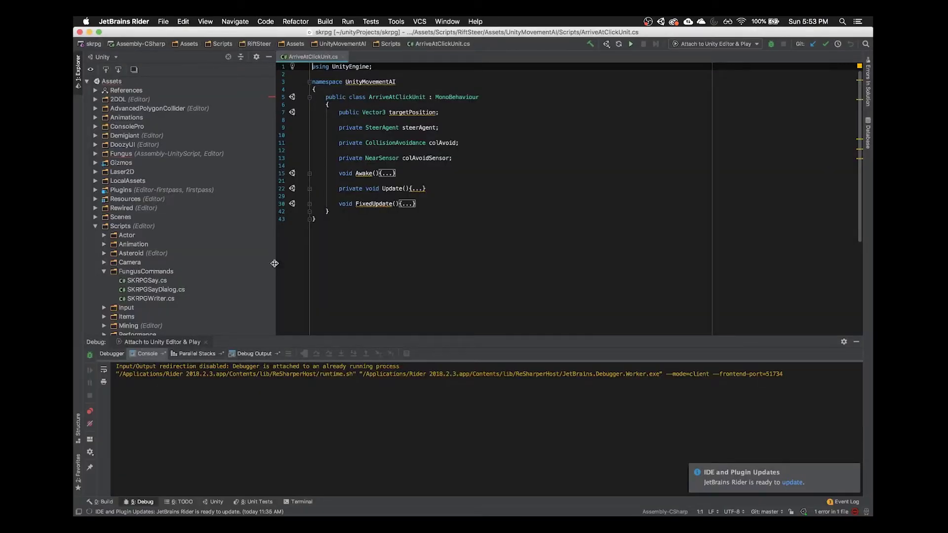
Search everywhere in Rider for ArriveAt.
click(415, 198)
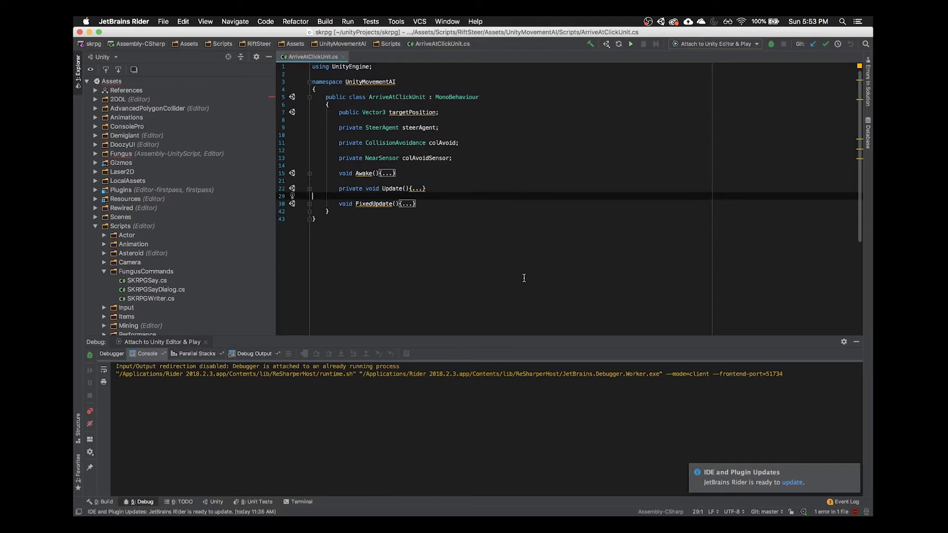
key(shift)
key(shift)
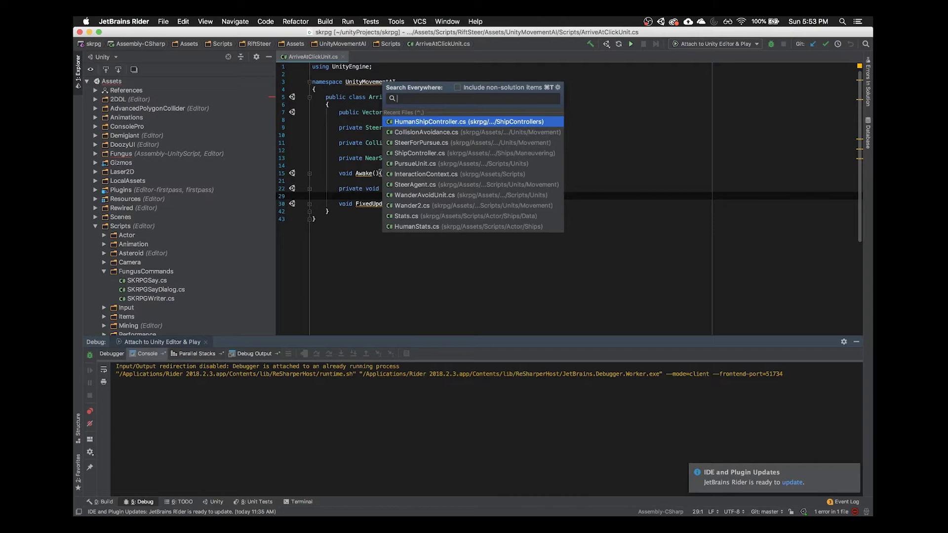
text(Arrive)
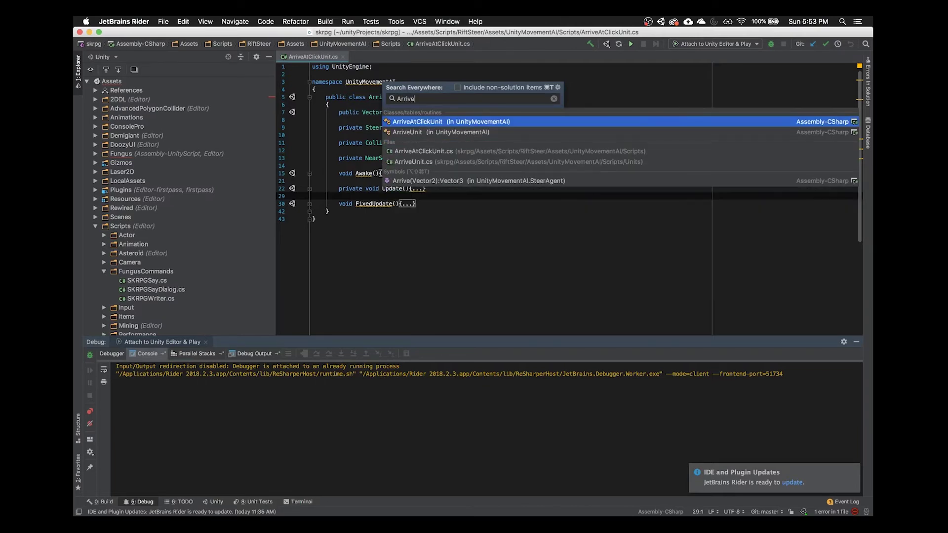
text(At)
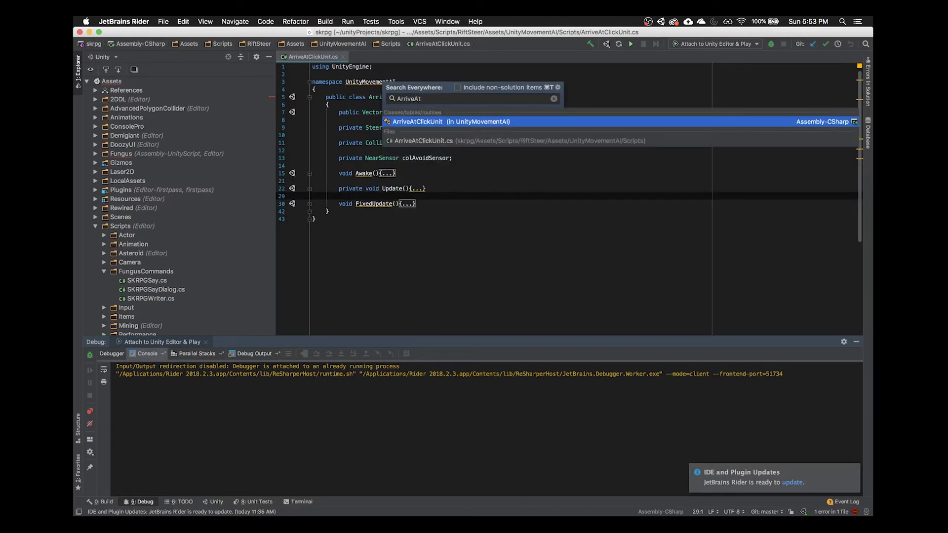
Clear the Rider search and look for the class with the shortened term ArriAt.
key(super+a)
key(BackSpace)
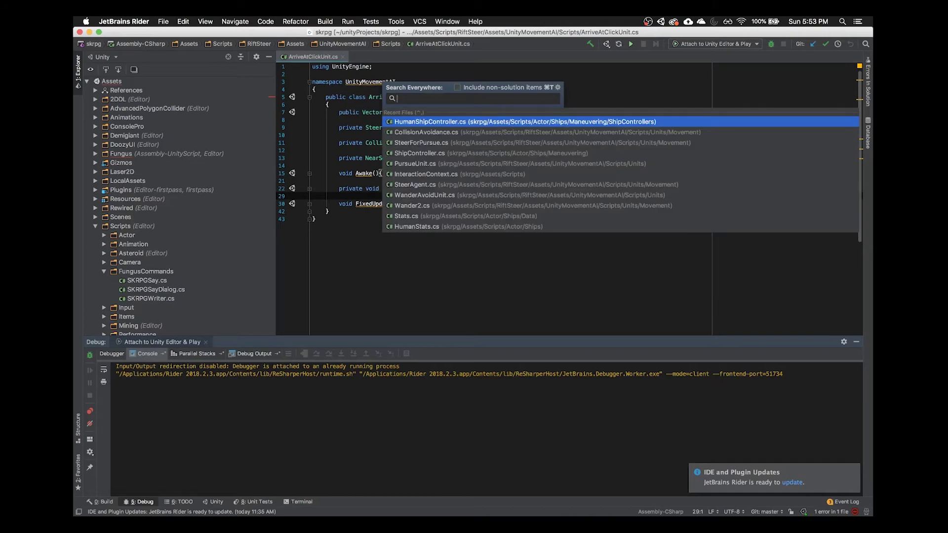
text(Arrive)
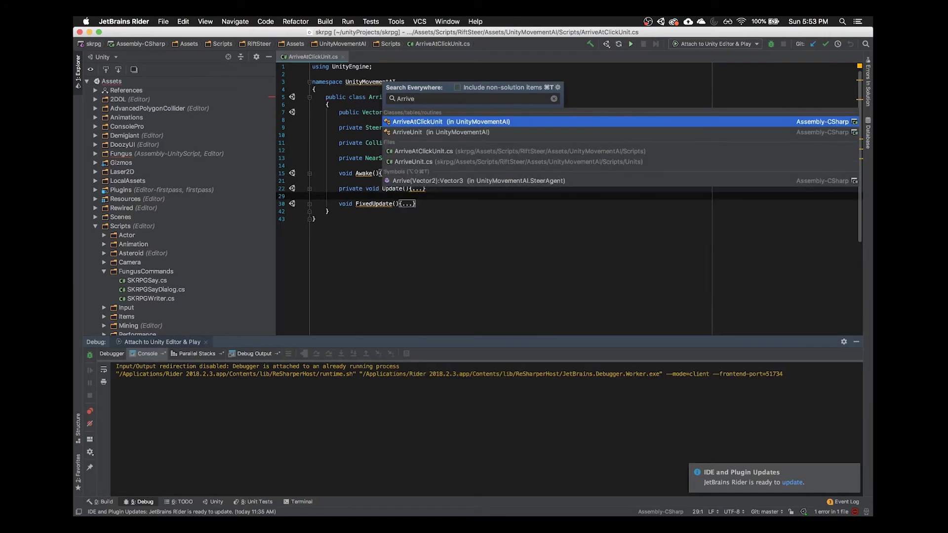
key(BackSpace)
key(BackSpace)
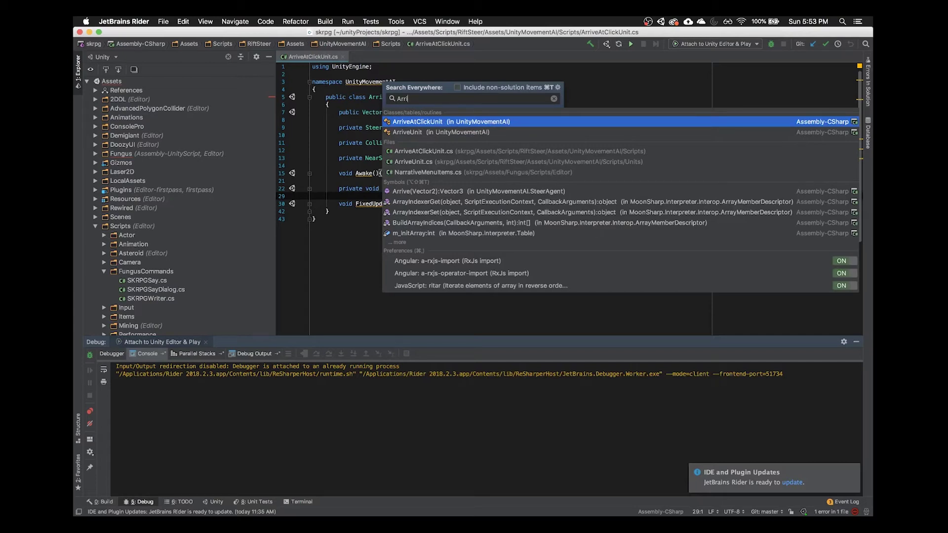
text(At)
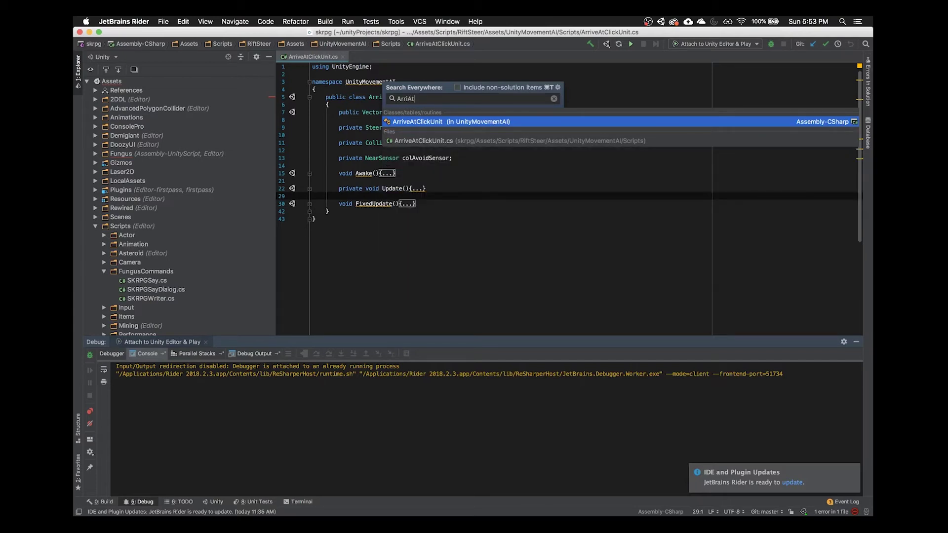
text(Unit)
Search in Rider for ArriveUnit, skipping the middle words of the name, and highlight the ArriveAtClickUnit class.
key(BackSpace)
key(BackSpace)
key(BackSpace)
key(BackSpace)
key(BackSpace)
text(veUni)
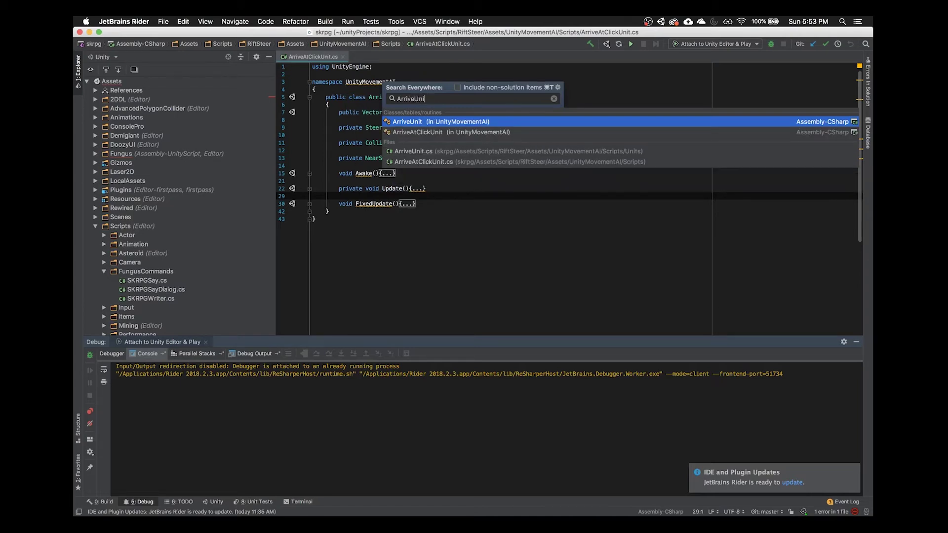
text(t)
key(Down)
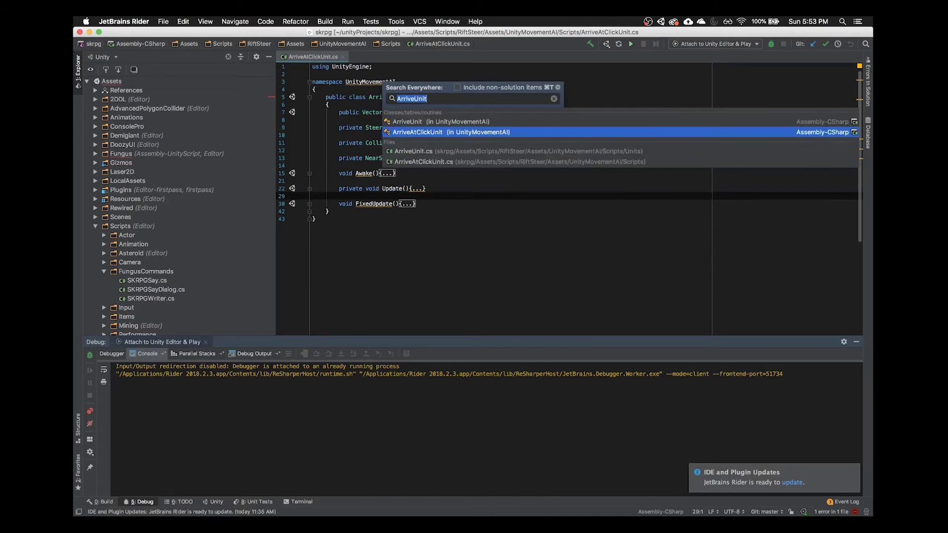
Try the reordered search term UnitAtClick in Rider, and replace it with the partial term ArrivAt.
key(super+a)
text(Unity)
key(BackSpace)
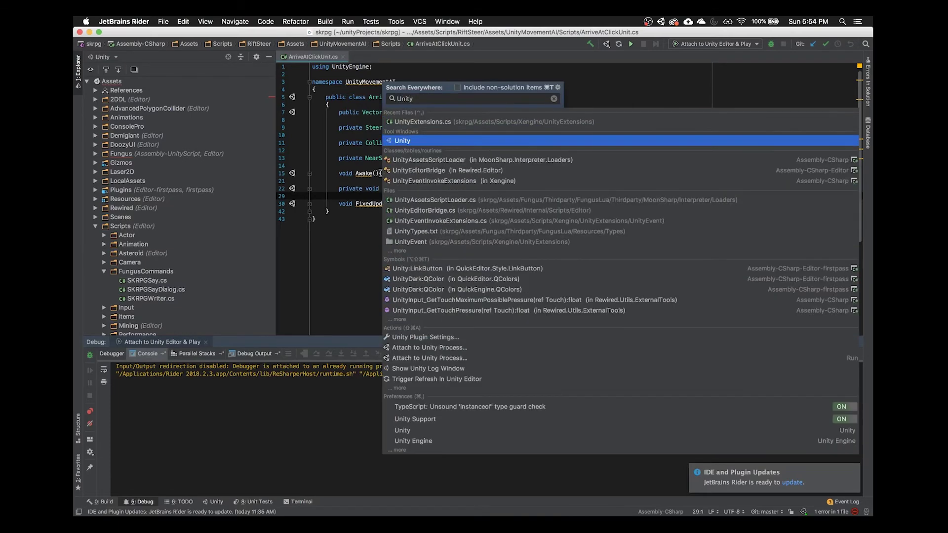
text(Arrive)
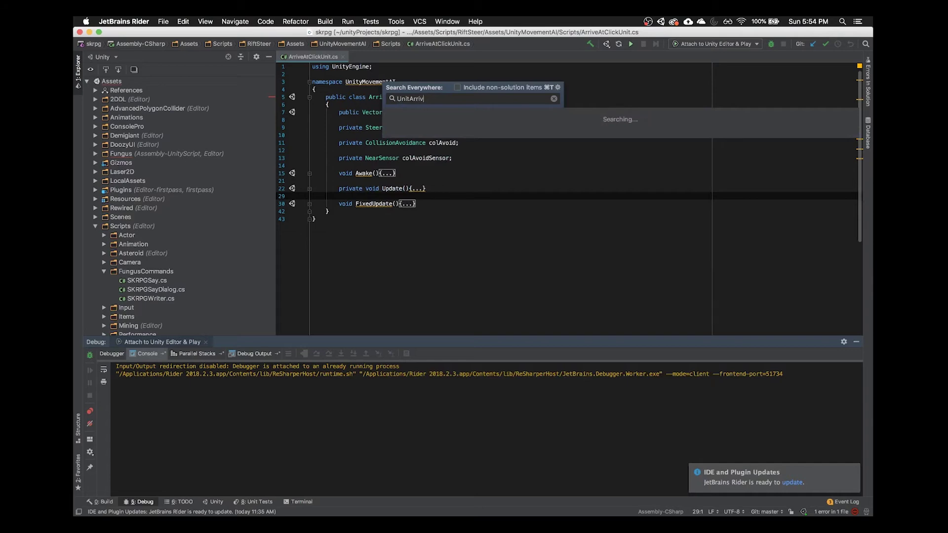
key(BackSpace)
key(BackSpace)
key(BackSpace)
key(BackSpace)
key(BackSpace)
text(tC)
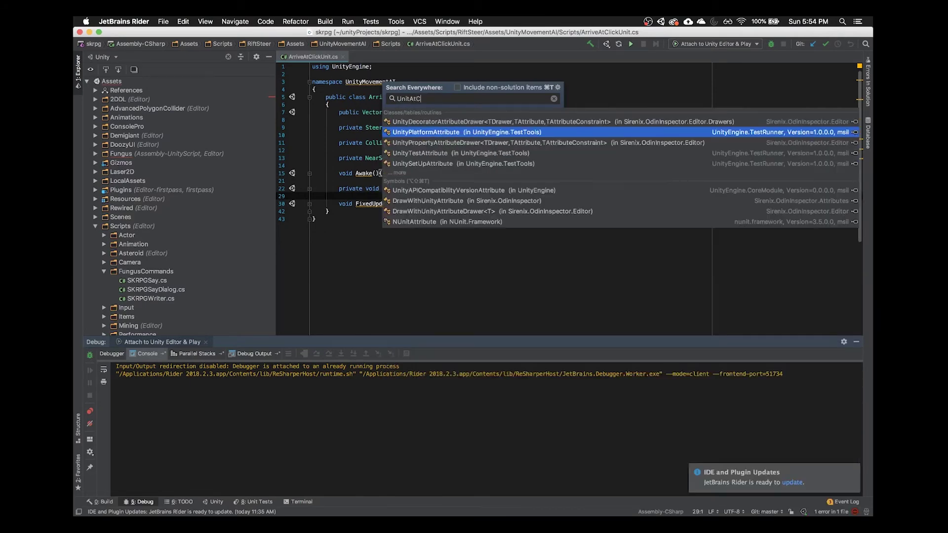
text(lick)
key(alt+BackSpace)
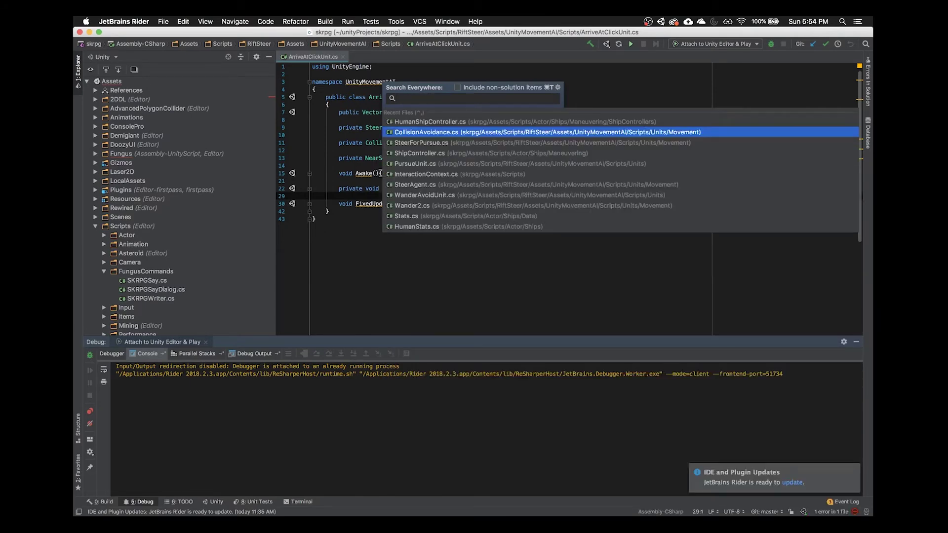
text(Arriv)
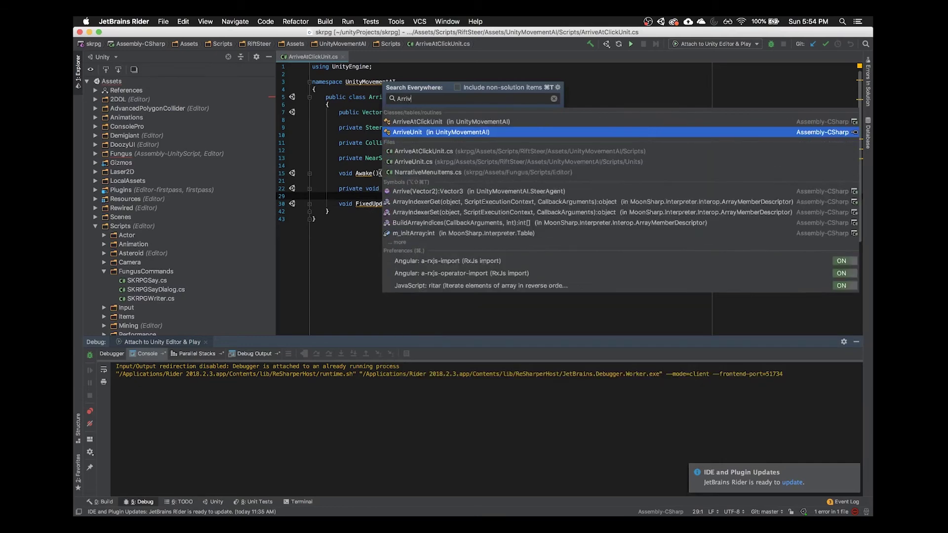
text(At)
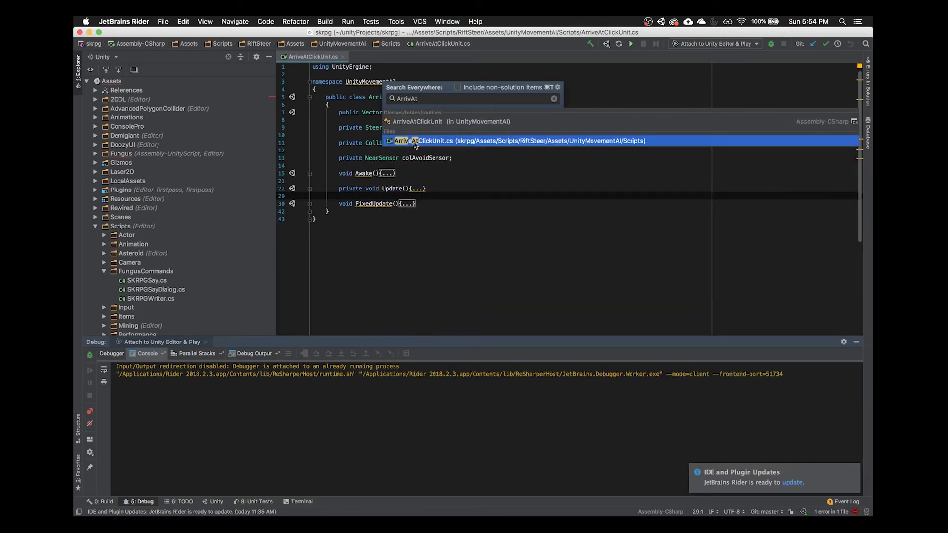
Switch to Unity and search for ArriveAt in Searchy.
key(super+Tab)
key(super+t)
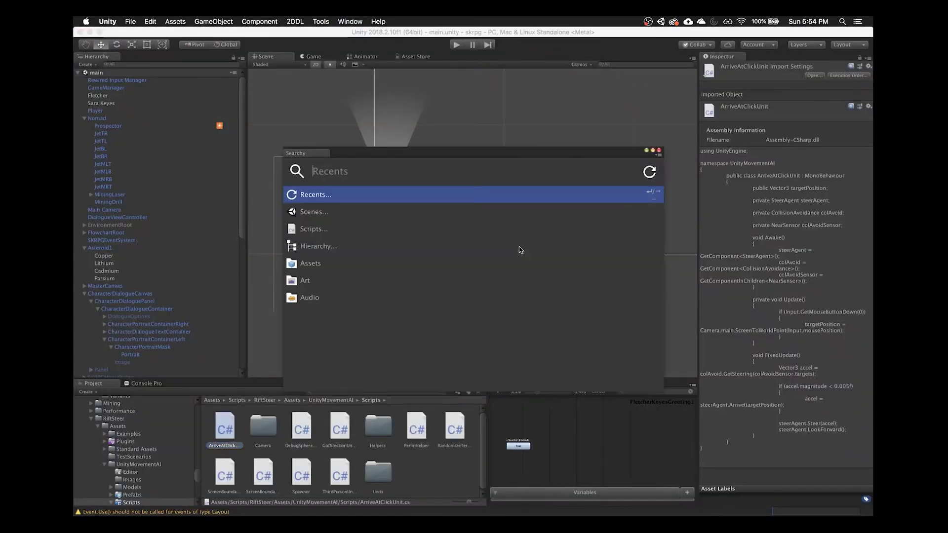
text(ArriveAt)
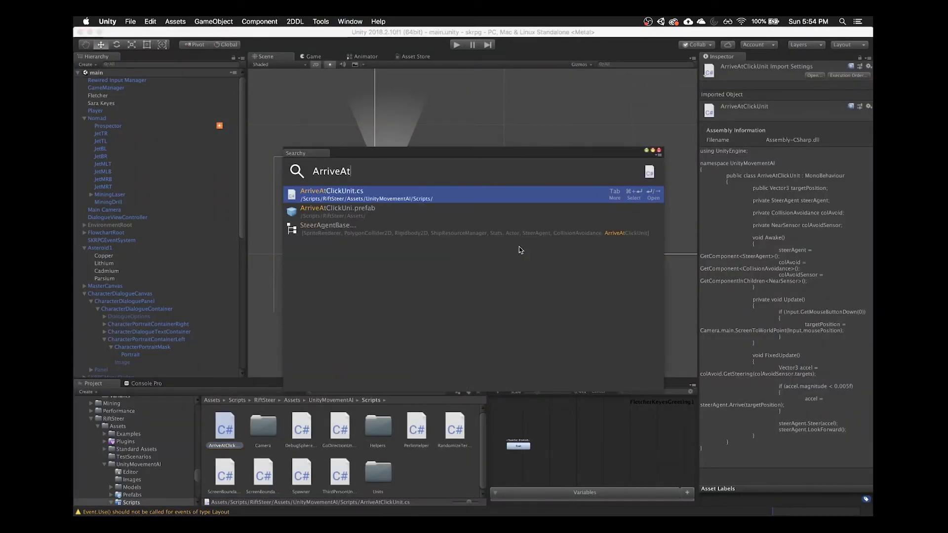
Try the abbreviated search term ArrAtL in Searchy.
key(BackSpace)
key(BackSpace)
key(BackSpace)
key(BackSpace)
key(BackSpace)
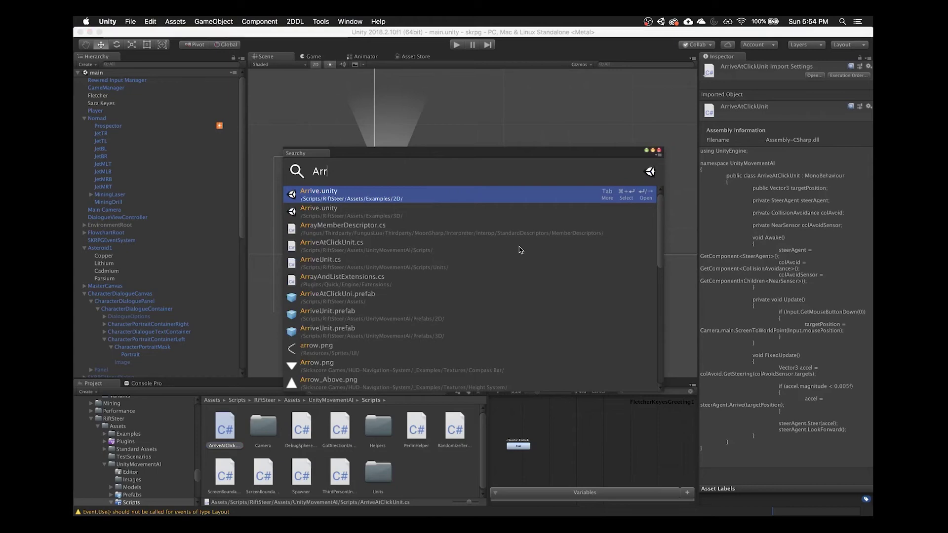
text(At)
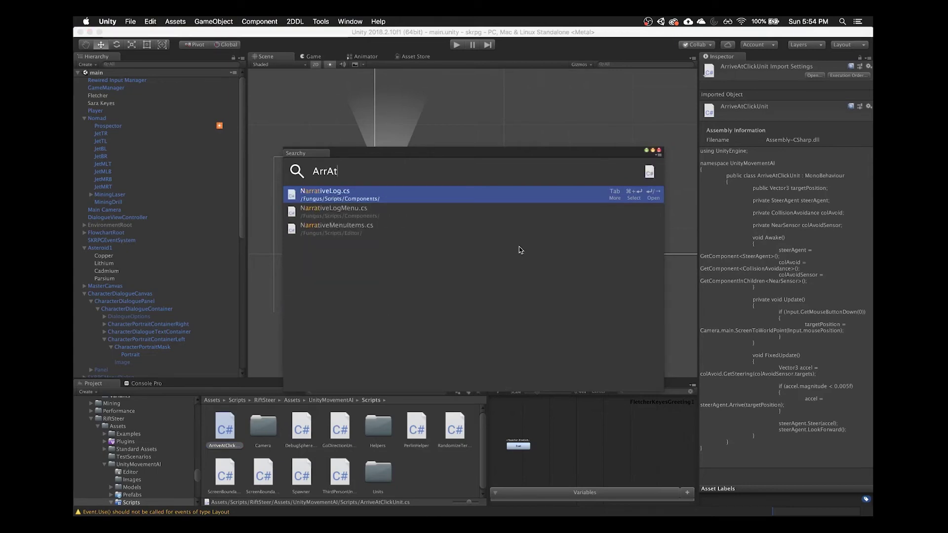
text(L)
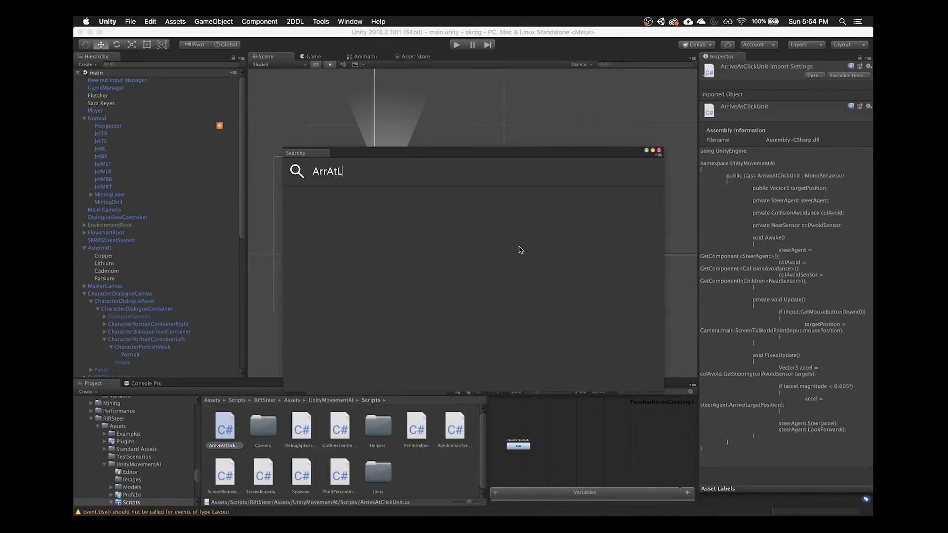
Switch to Rider and search everywhere for the abbreviated term ArrAtL, then vary its last letter with ArrAtC.
key(super+a)
key(super+Tab)
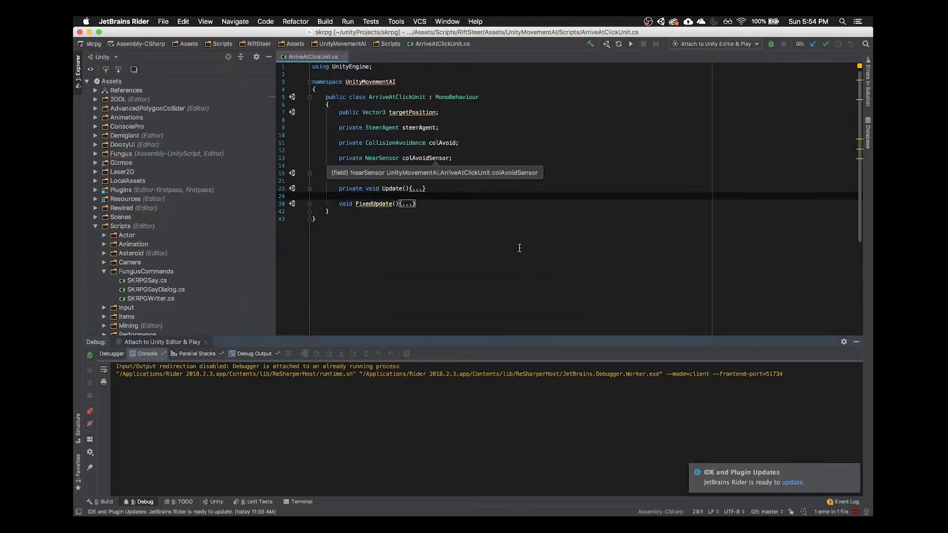
key(shift)
key(shift)
text(ArrAtL)
key(BackSpace)
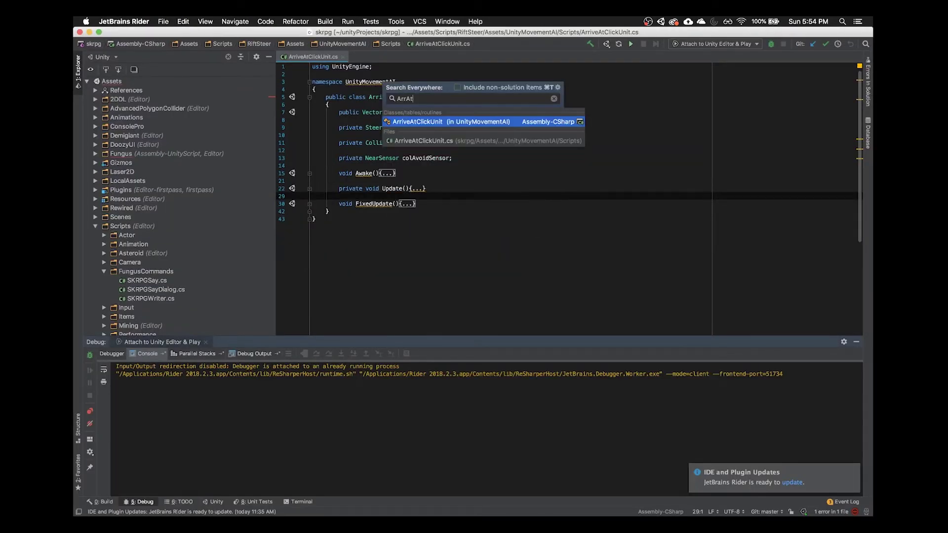
text(C)
key(BackSpace)
text(l)
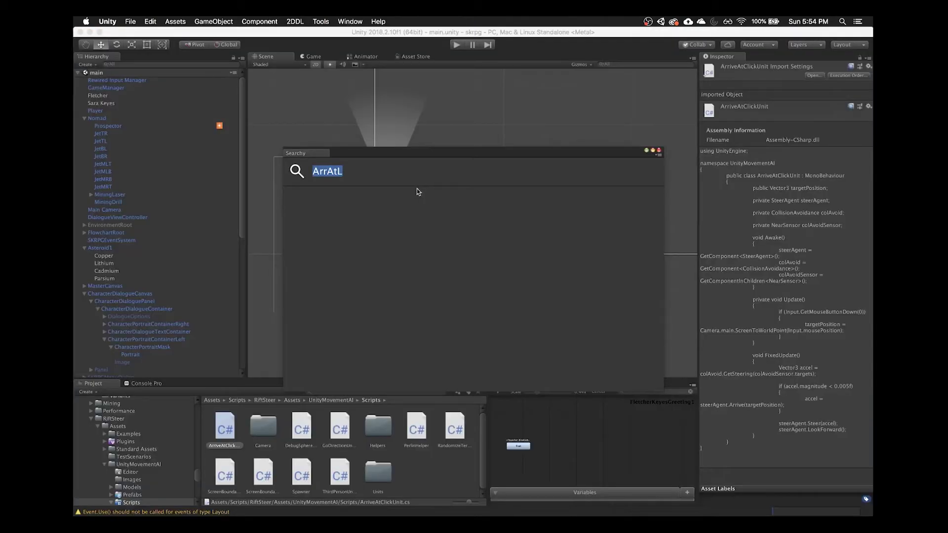
Return to Unity, clear the old Searchy term, try a search for S, and close Searchy with no asset selected.
key(BackSpace)
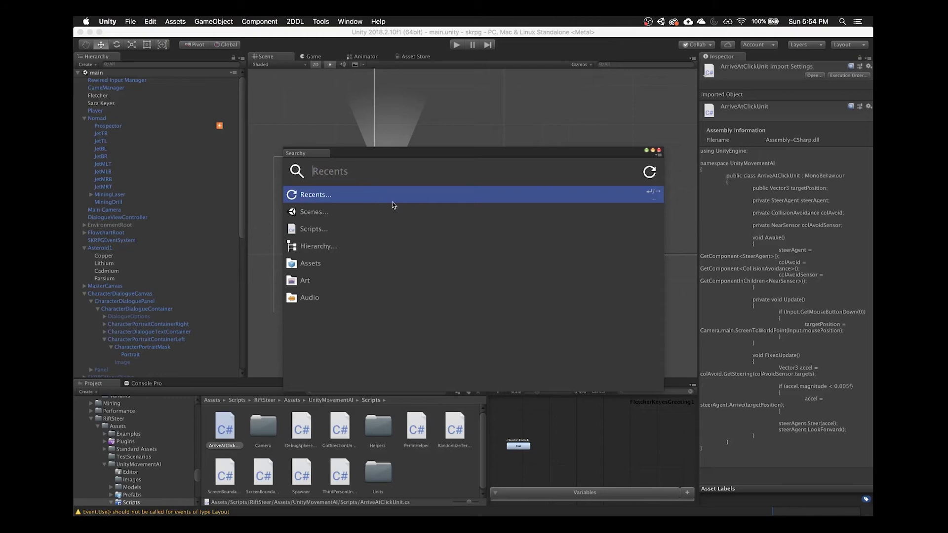
key(Escape)
key(super+shift+f)
text(s)
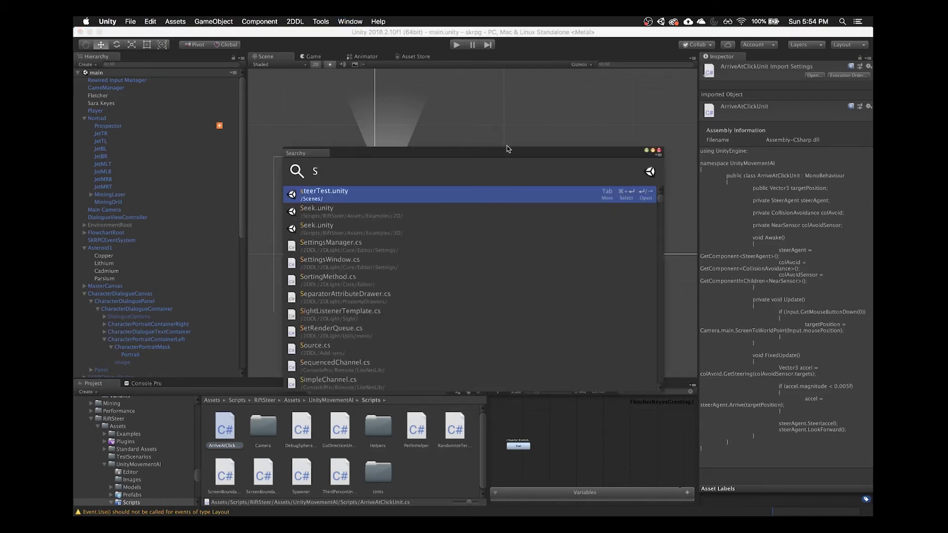
key(BackSpace)
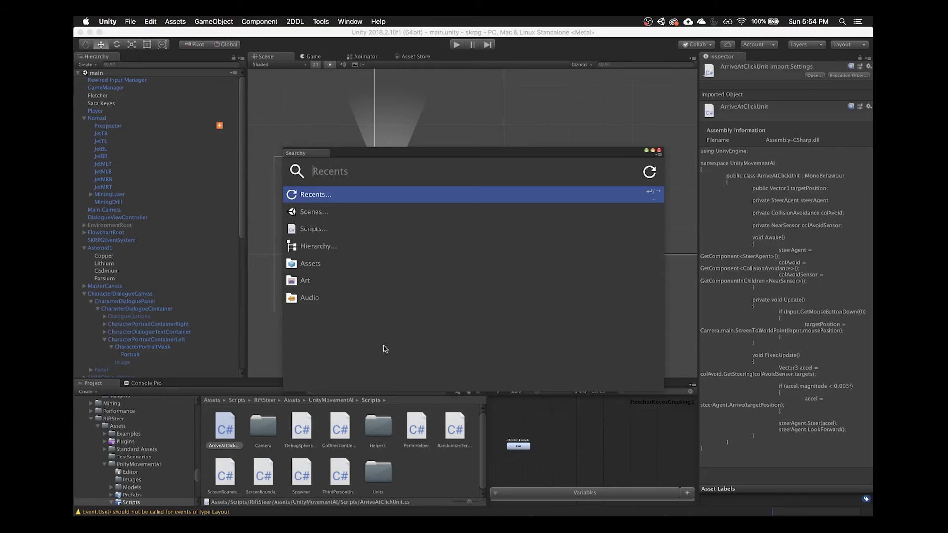
key(Escape)
click(442, 470)
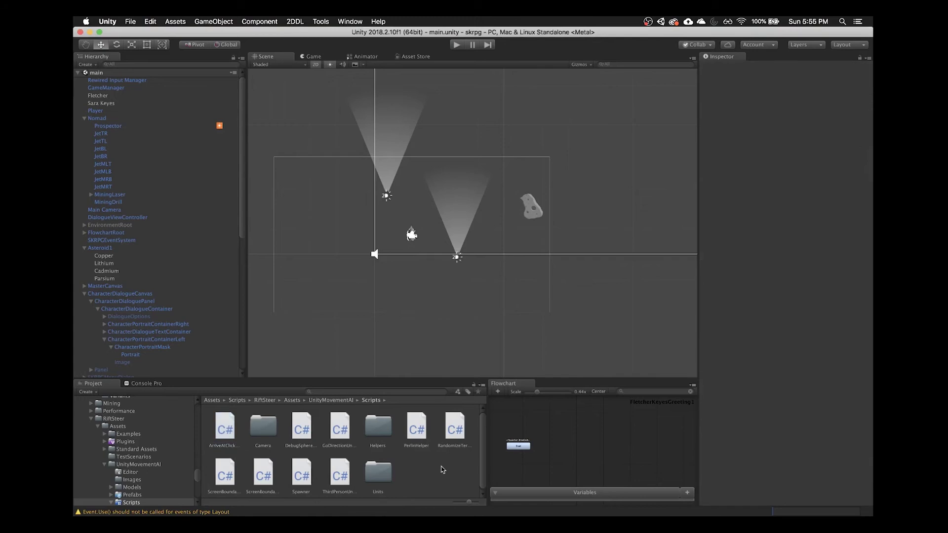
Search for Test in Searchy and open the steerTest.unity scene from the results.
key(alt+space)
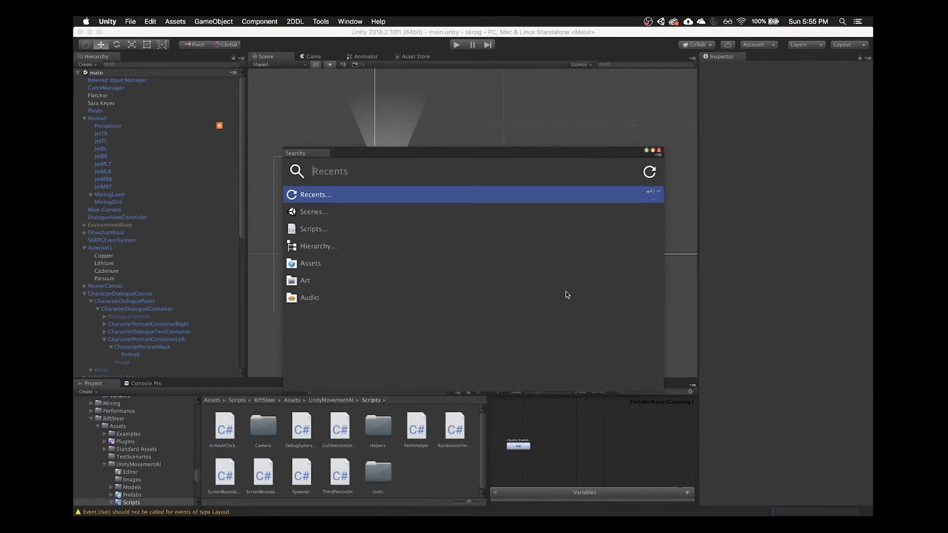
text(Test)
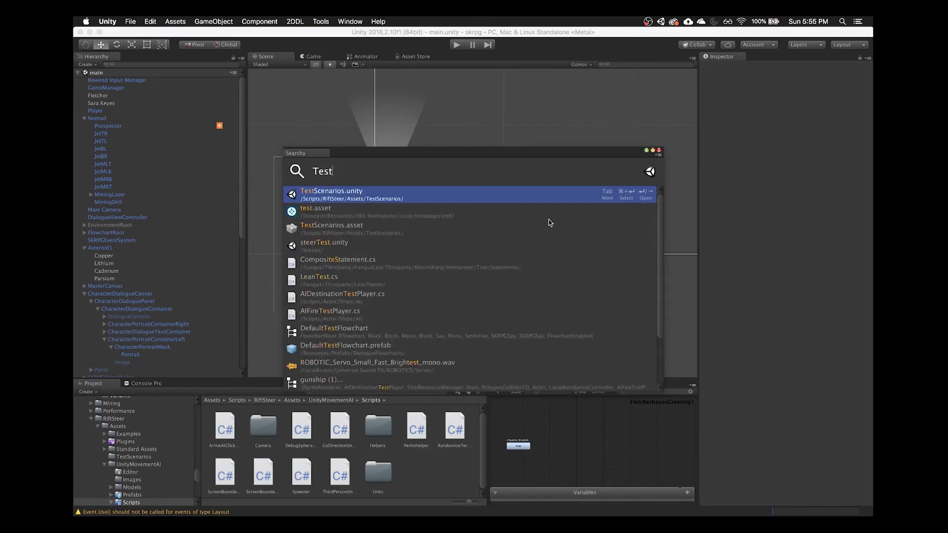
key(Down)
key(Down)
key(Down)
key(Down)
key(Up)
key(Return)
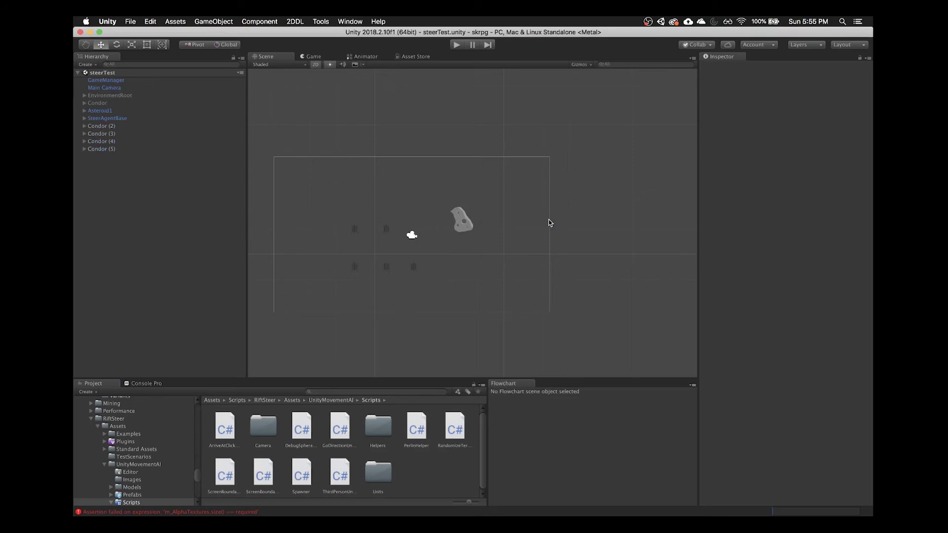
Search for main in Searchy and open the main.unity scene.
key(alt+apostrophe)
text(main)
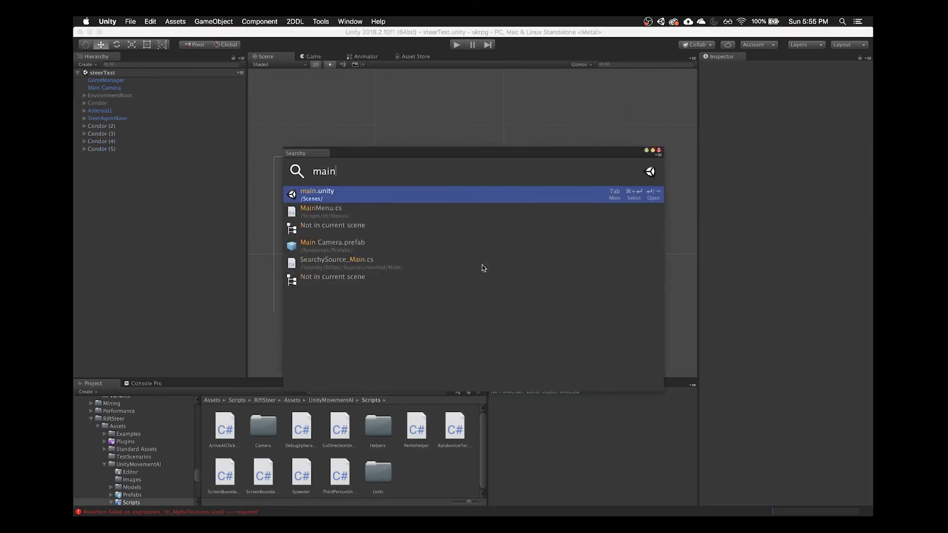
key(Return)
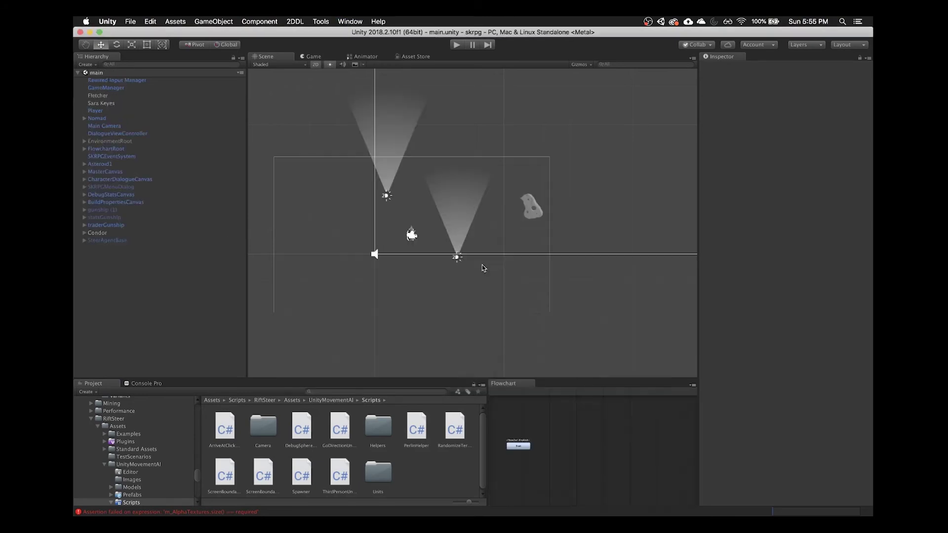
middle_drag(512, 314, 549, 296)
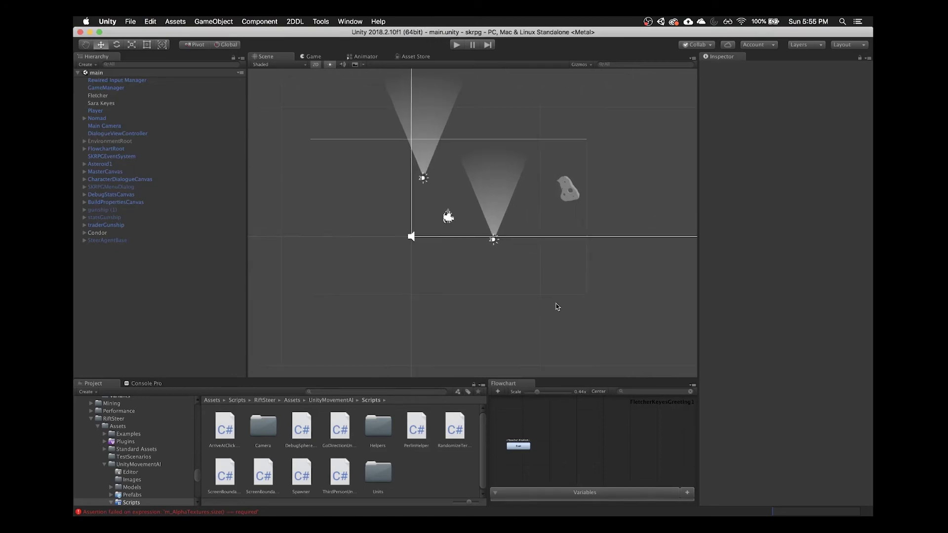
Search the project assets for Searchy and open the SearchyCommand script in Rider.
click(385, 392)
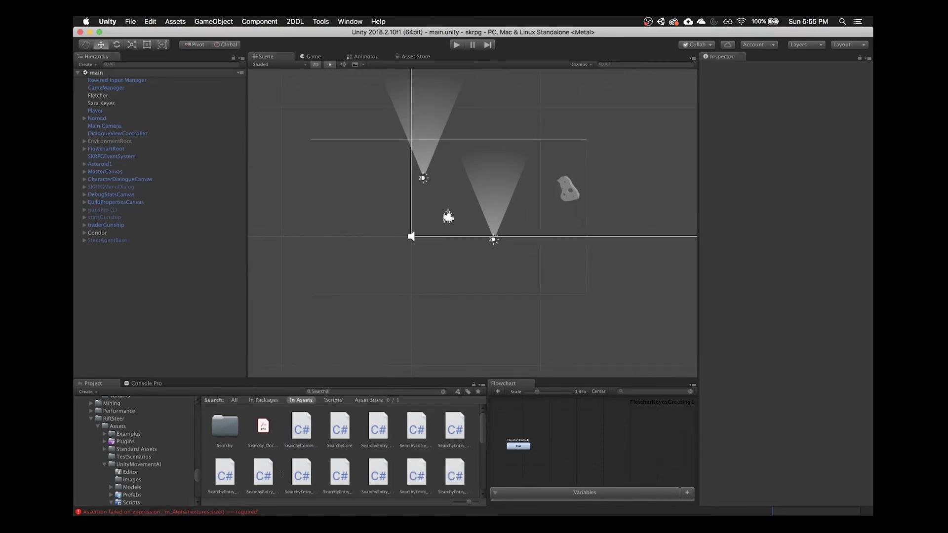
click(299, 427)
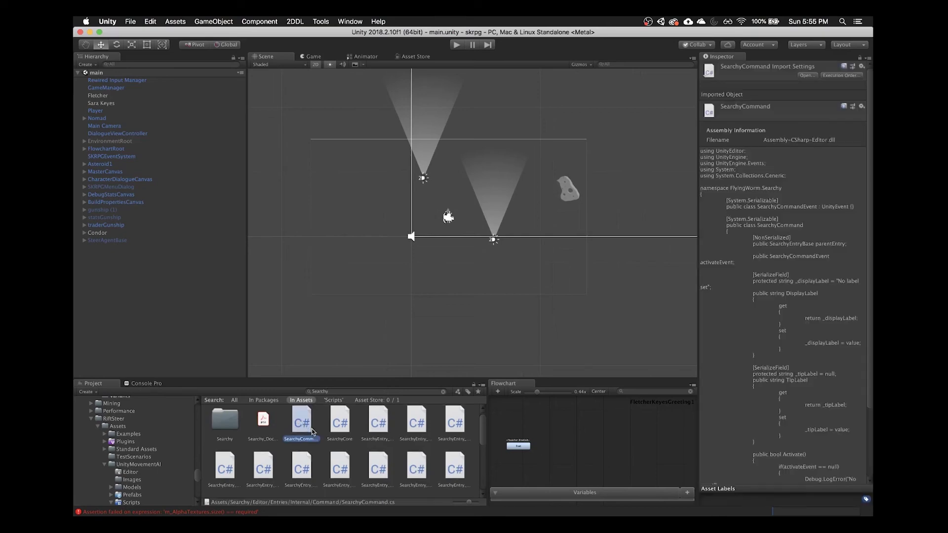
double_click(310, 426)
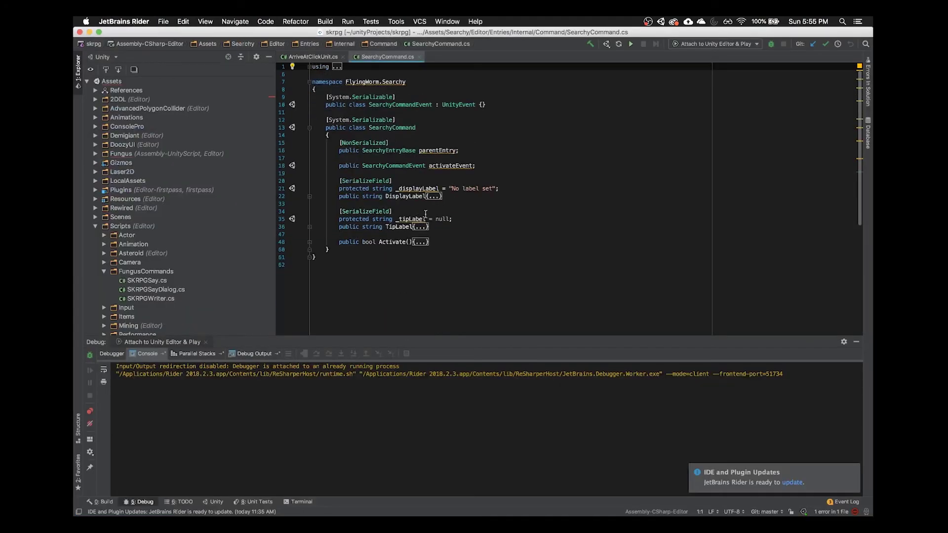
Expand the folded Activate, TipLabel and DisplayLabel code in SearchyCommand.cs and look through the class.
click(420, 241)
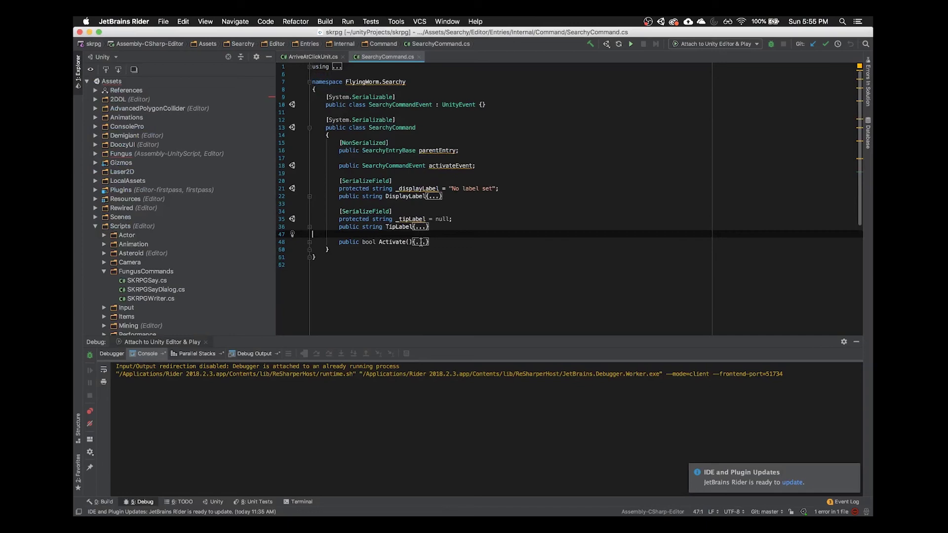
scroll(423, 224, down, 1)
click(421, 202)
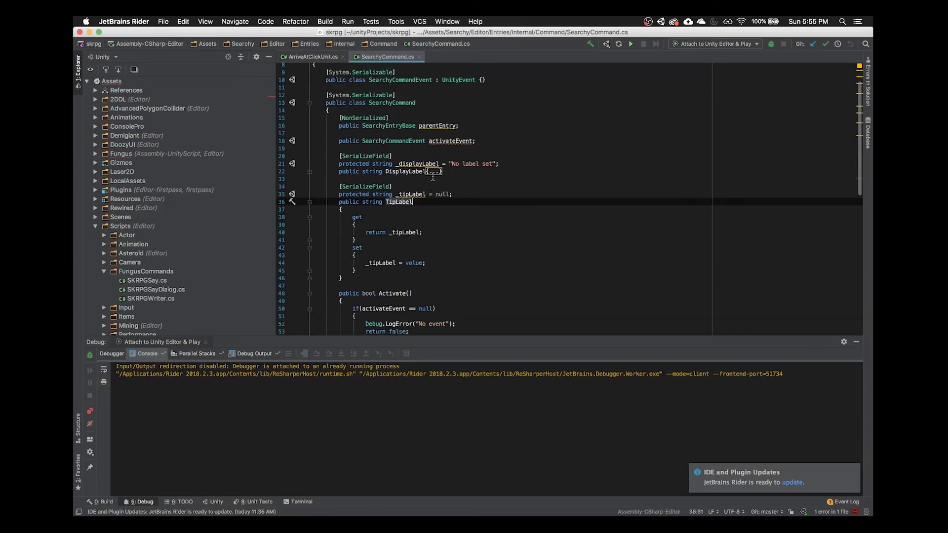
click(433, 172)
scroll(418, 193, down, 10)
scroll(439, 104, up, 12)
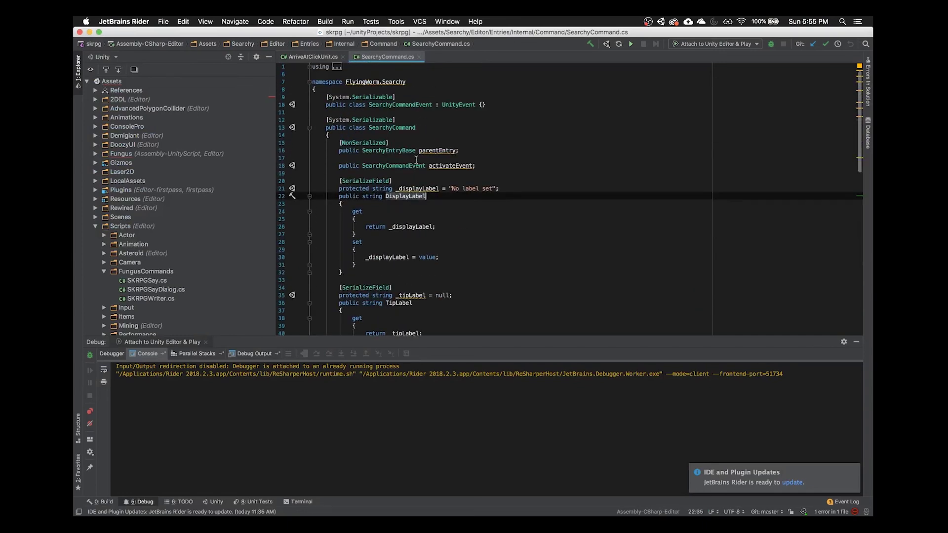
Switch back to Unity and preview the SearchyWindowStyles script among the Searchy assets found in the project.
key(super+Tab)
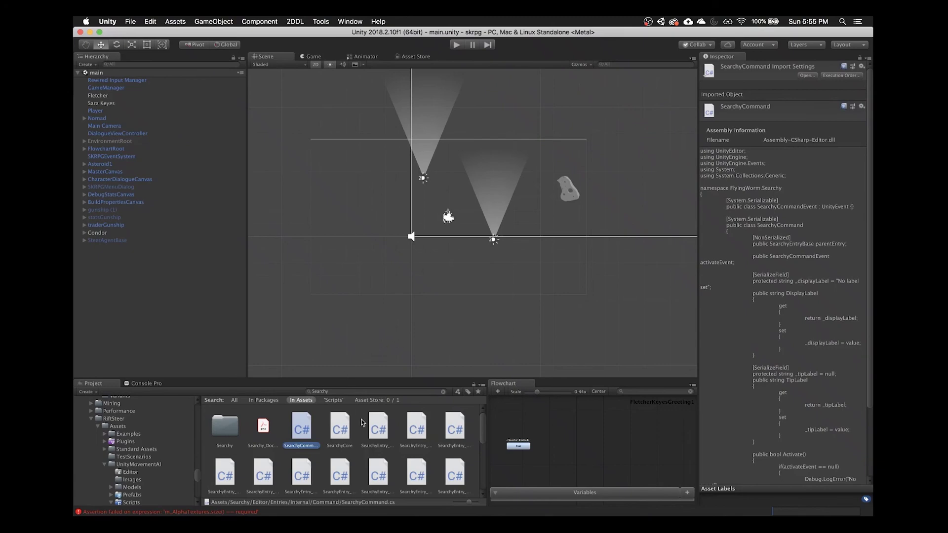
scroll(362, 423, down, 8)
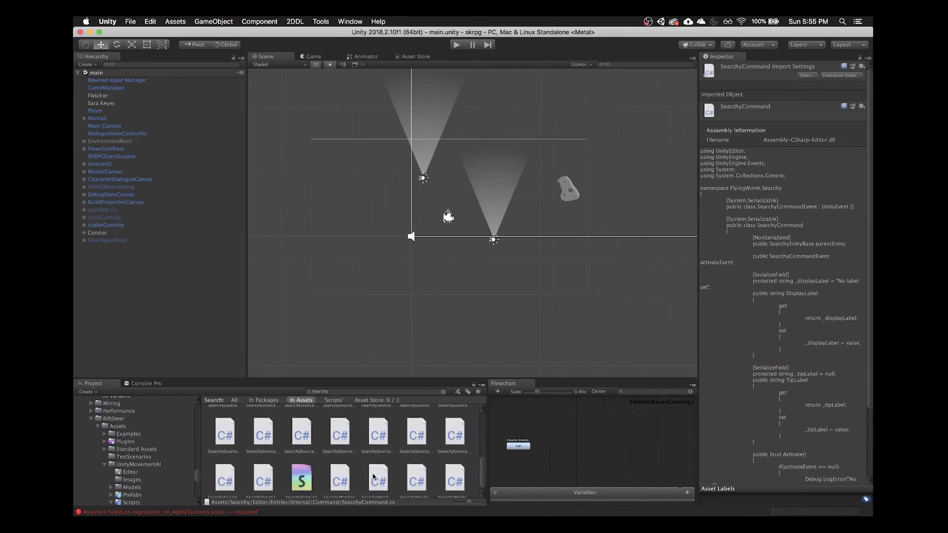
click(417, 477)
scroll(434, 479, up, 8)
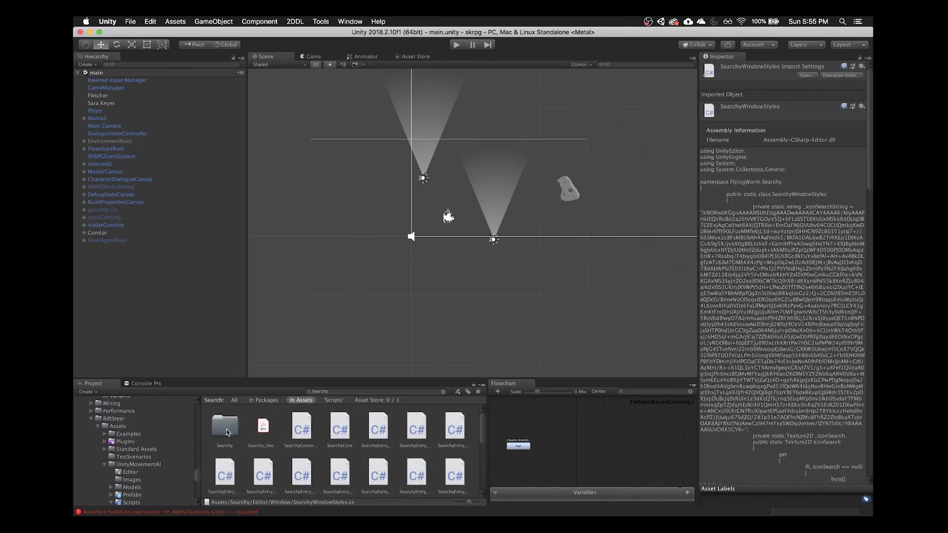
Step through the Searchy scripts from SearchyCommand to SearchyEntry_Shader, examining the source preview of each.
click(227, 432)
click(289, 430)
key(Right)
key(Right)
key(Right)
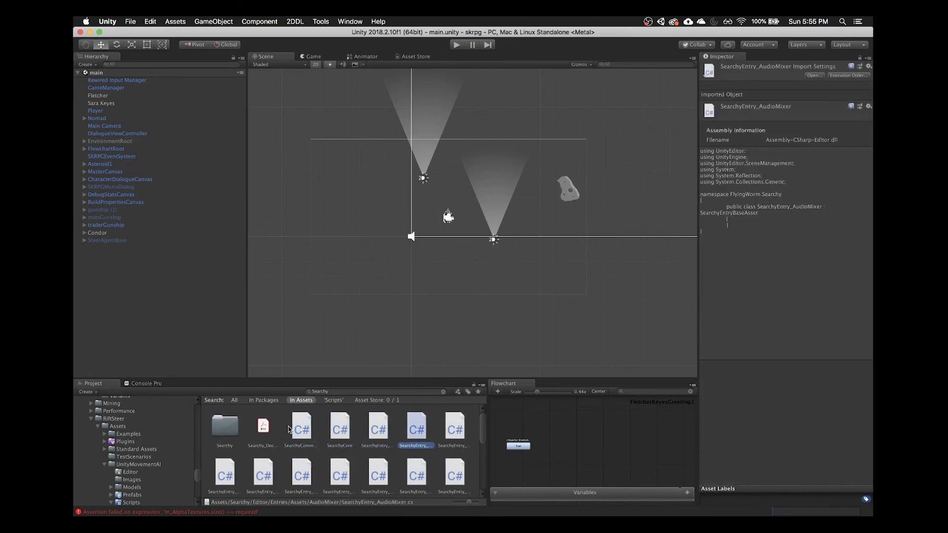
key(Right)
key(Right)
key(Right)
key(Right)
key(Right)
key(Right)
key(Right)
key(Right)
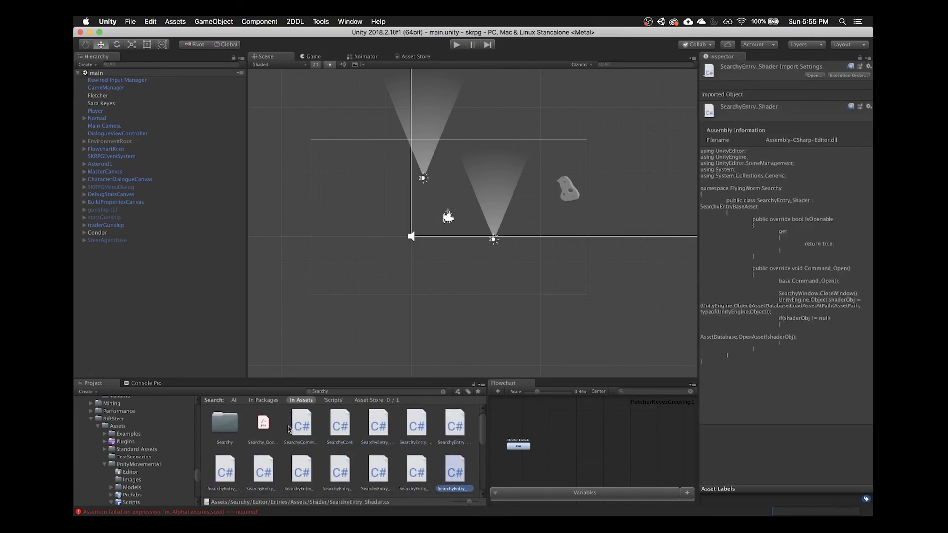
Preview the Searchy window scripts near the end of the results, from SearchyWindowUtils back to SearchyWindow.
scroll(336, 454, down, 5)
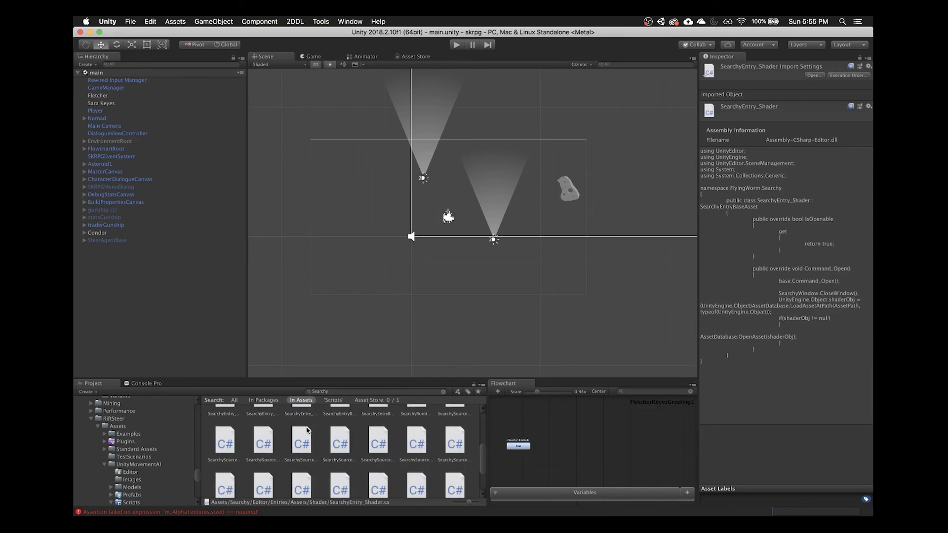
scroll(377, 484, down, 1)
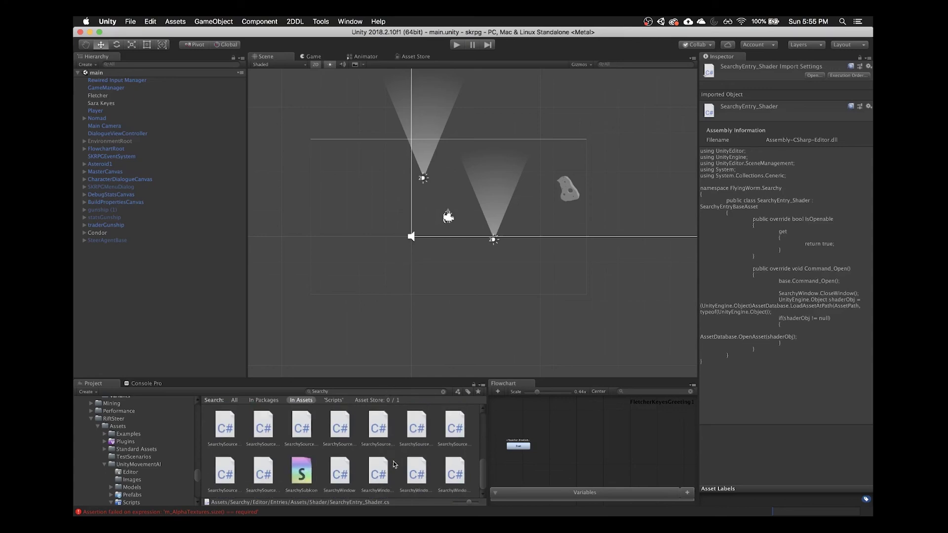
click(417, 473)
click(449, 474)
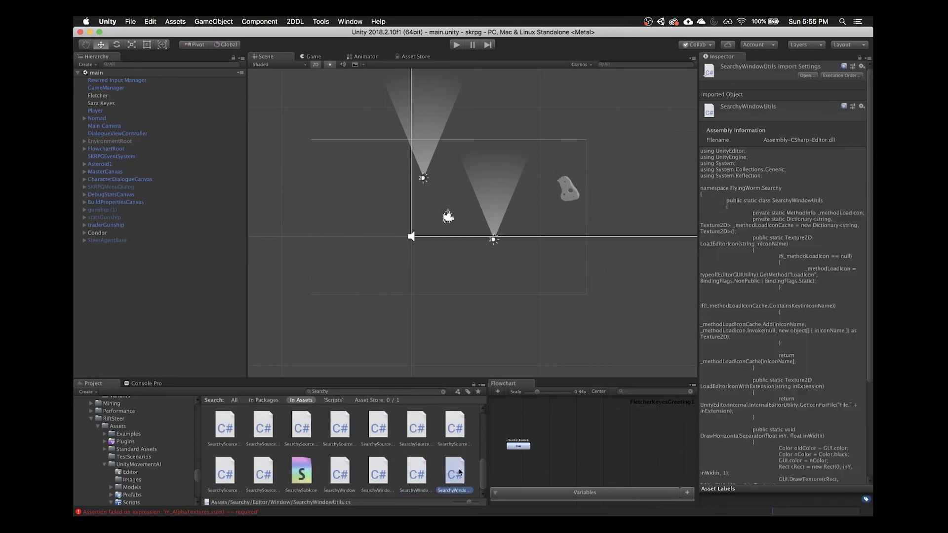
key(Left)
key(Left)
key(Left)
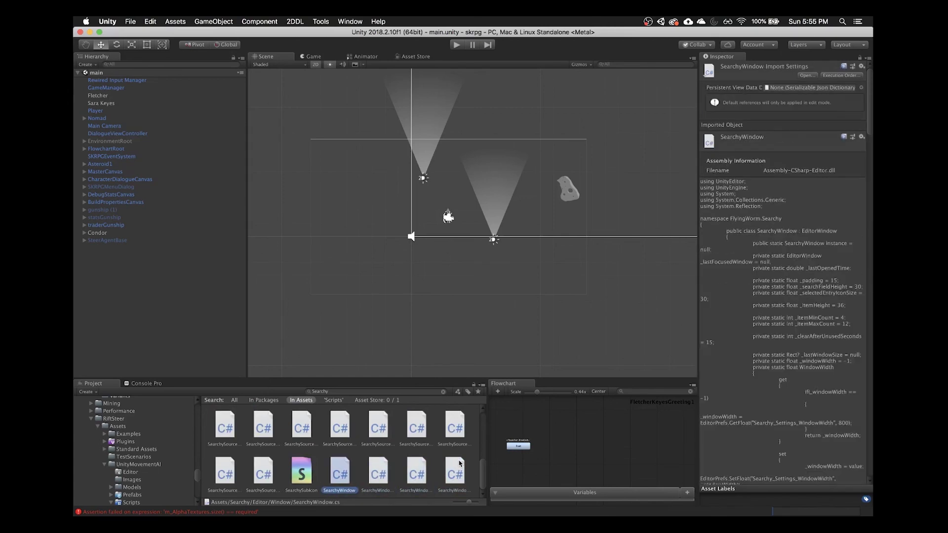
Clear the Searchy search term from the project asset browser.
scroll(360, 459, up, 5)
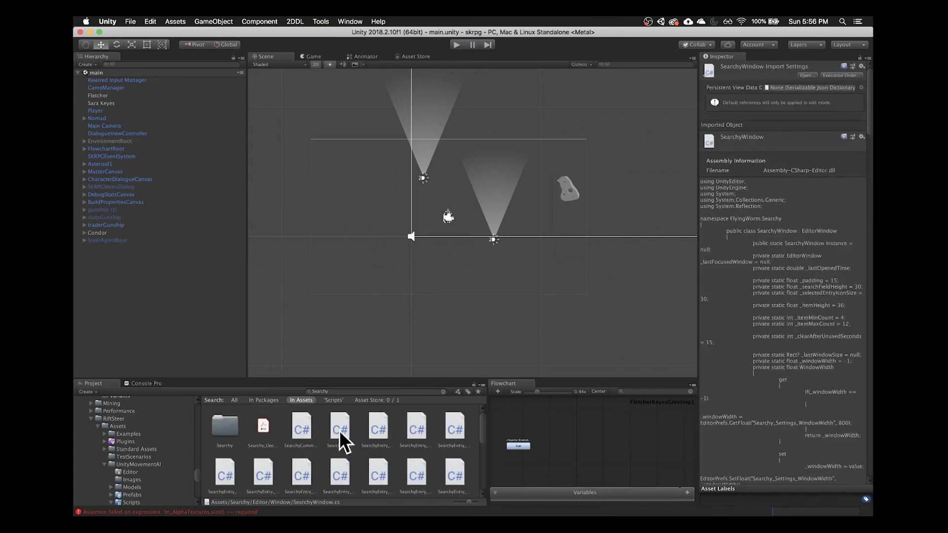
click(420, 392)
key(BackSpace)
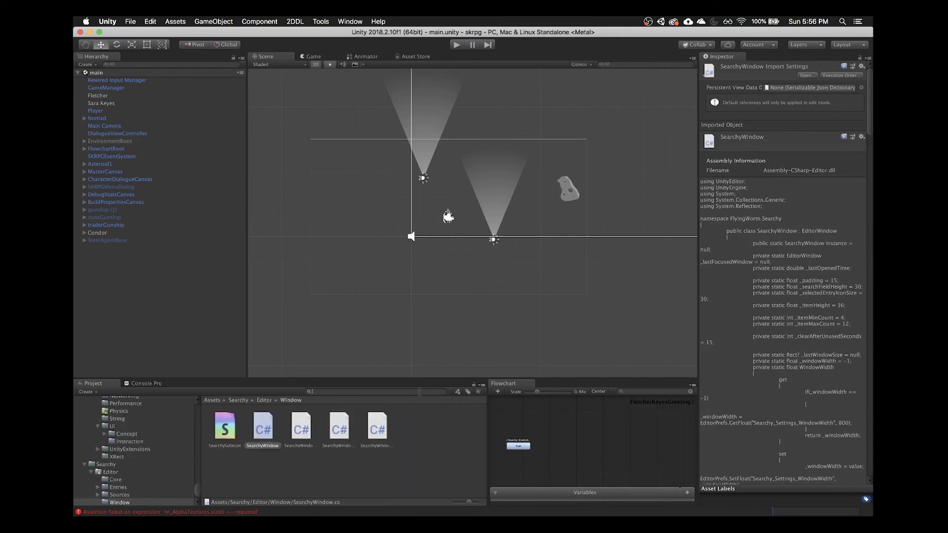
Open Searchy and look through its category entries, returning the highlight to Recents.
key(alt+space)
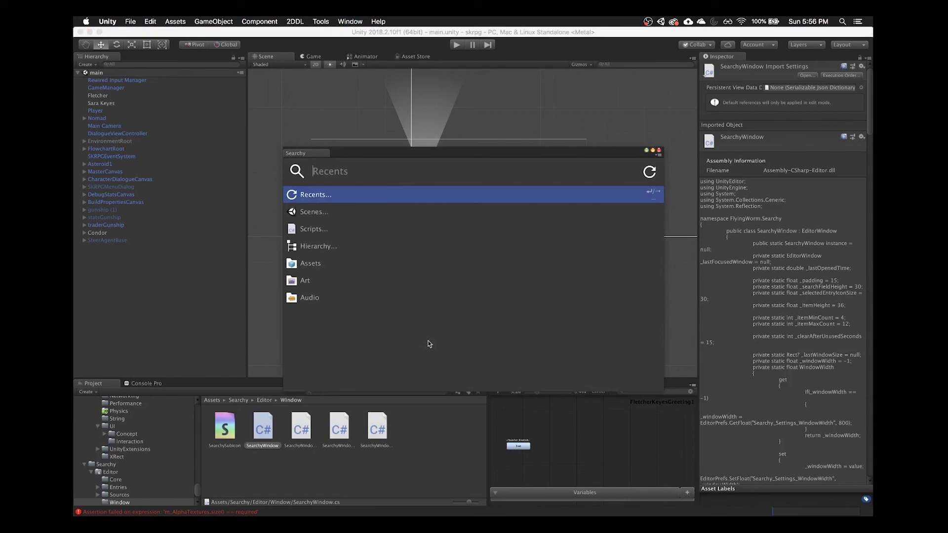
key(Down)
key(Down)
key(Down)
key(Down)
key(Down)
key(Down)
key(Up)
key(Up)
key(Up)
key(Up)
key(Up)
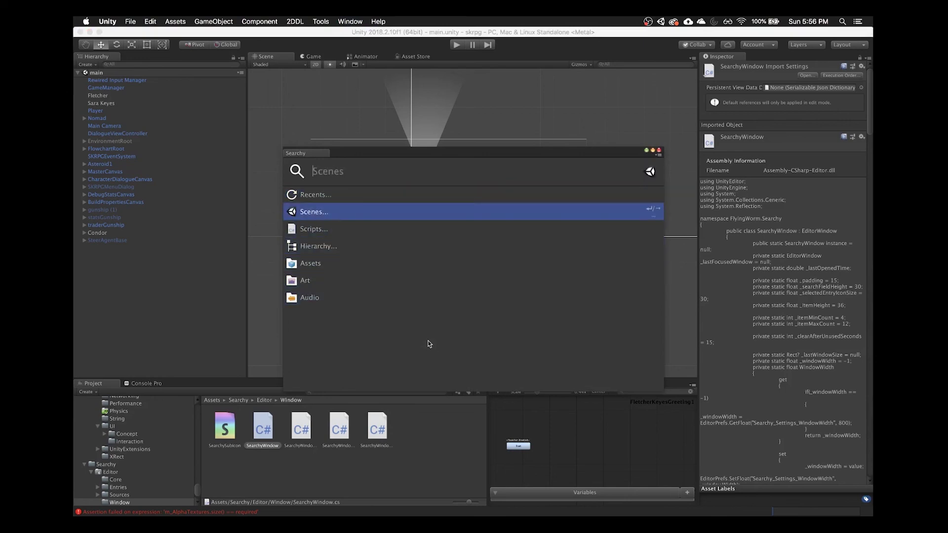
key(Up)
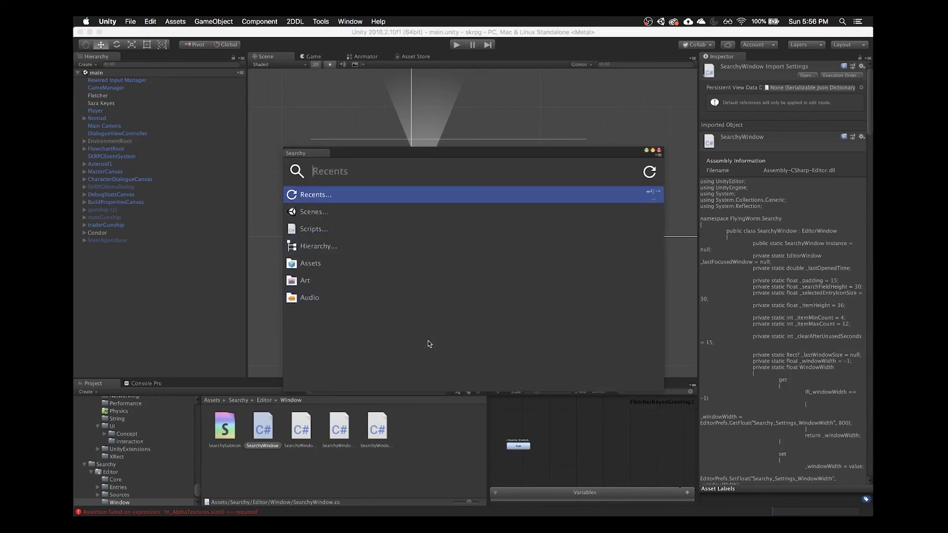